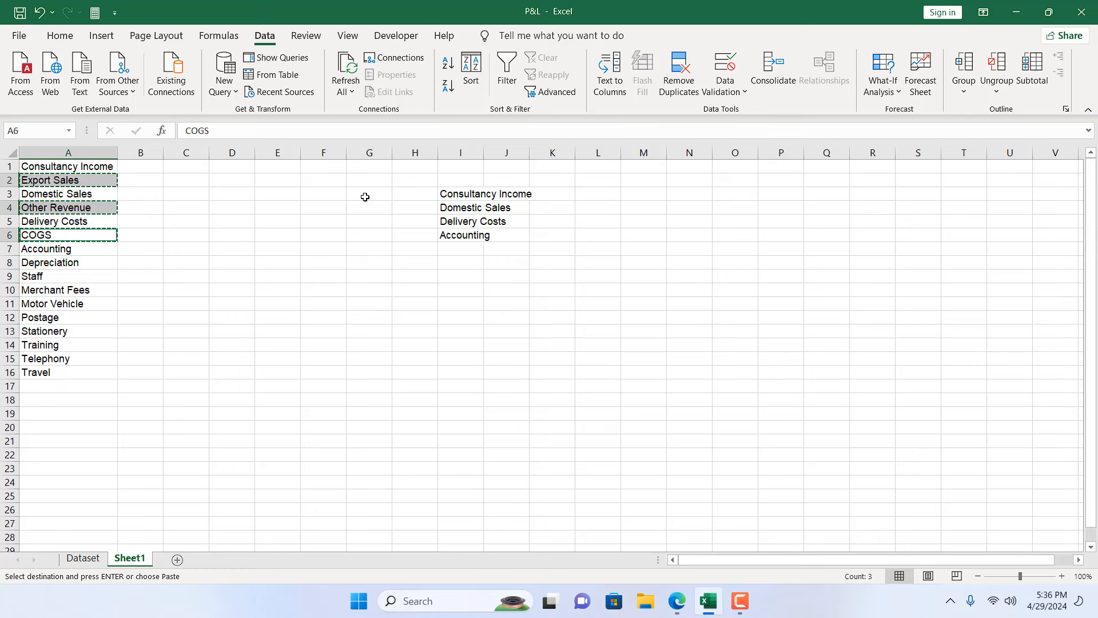
Paste the copied Export Sales, Other Revenue and COGS cells into column G starting at G3.
right_click(364, 196)
click(403, 267)
click(440, 334)
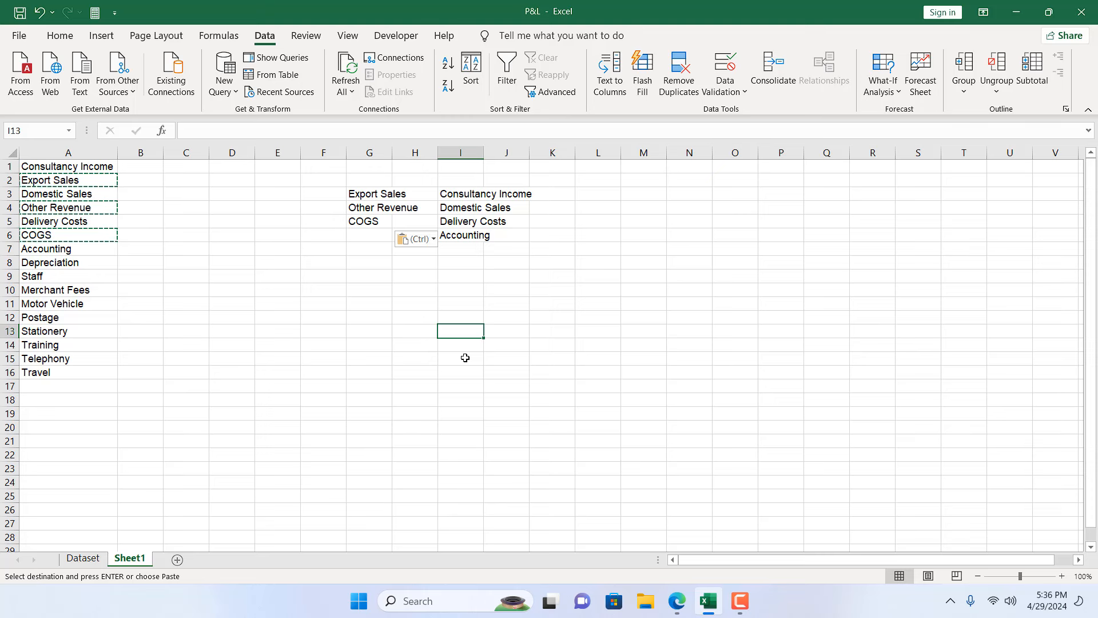
Clear the contents of the range F2:K10.
drag(552, 290, 302, 184)
key(Delete)
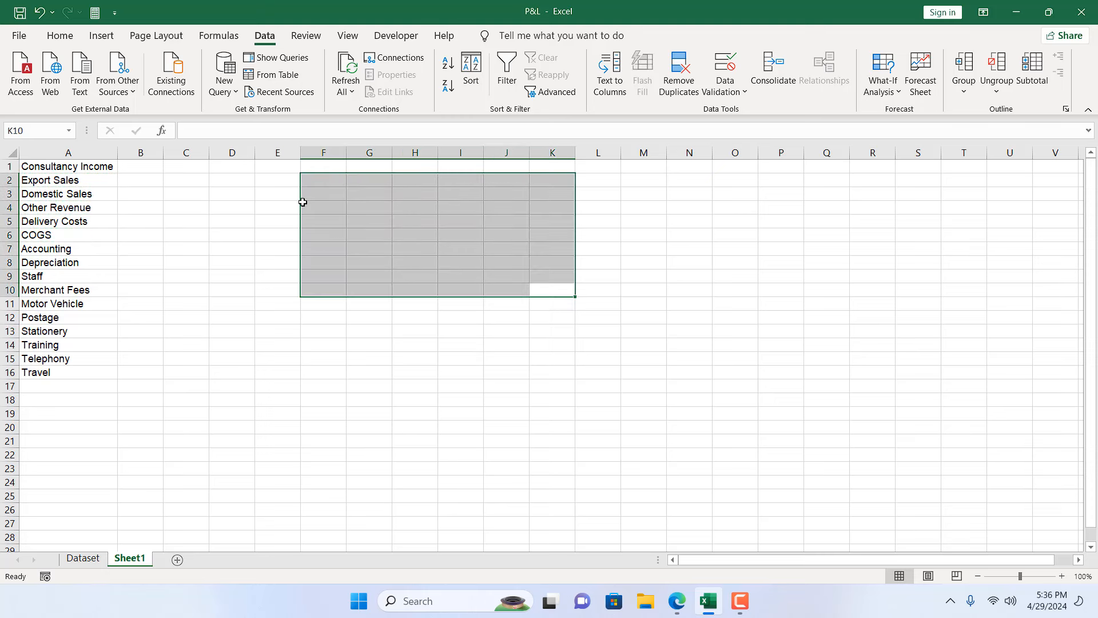
Enter the formula =OFFSET($A$1,1,0) in cell F4 to return the account one row below A1.
click(304, 203)
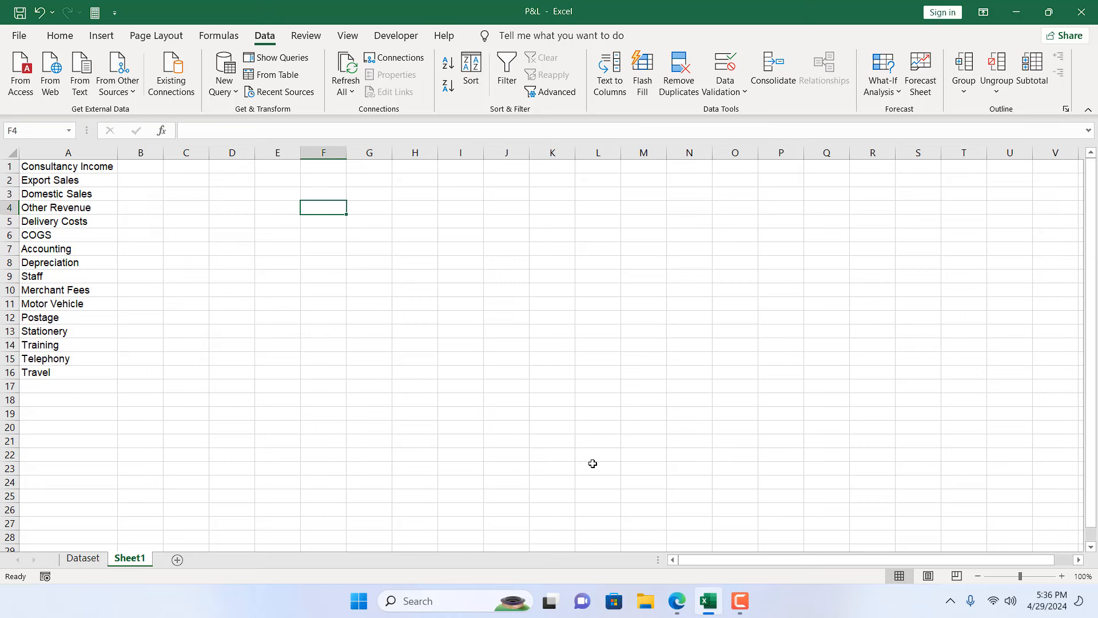
text(=)
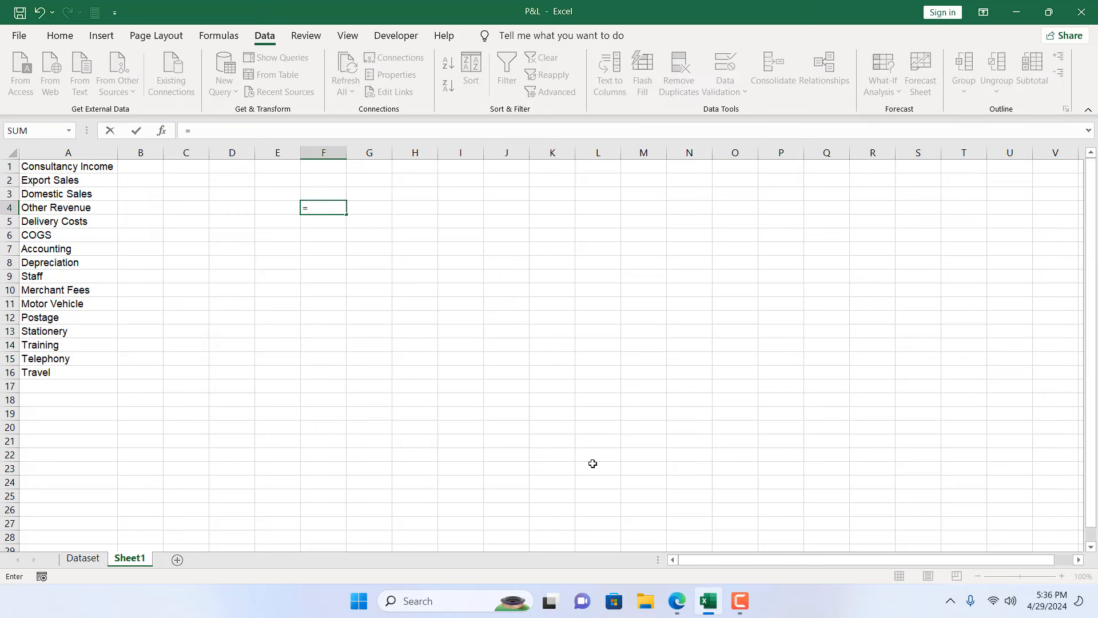
text(off)
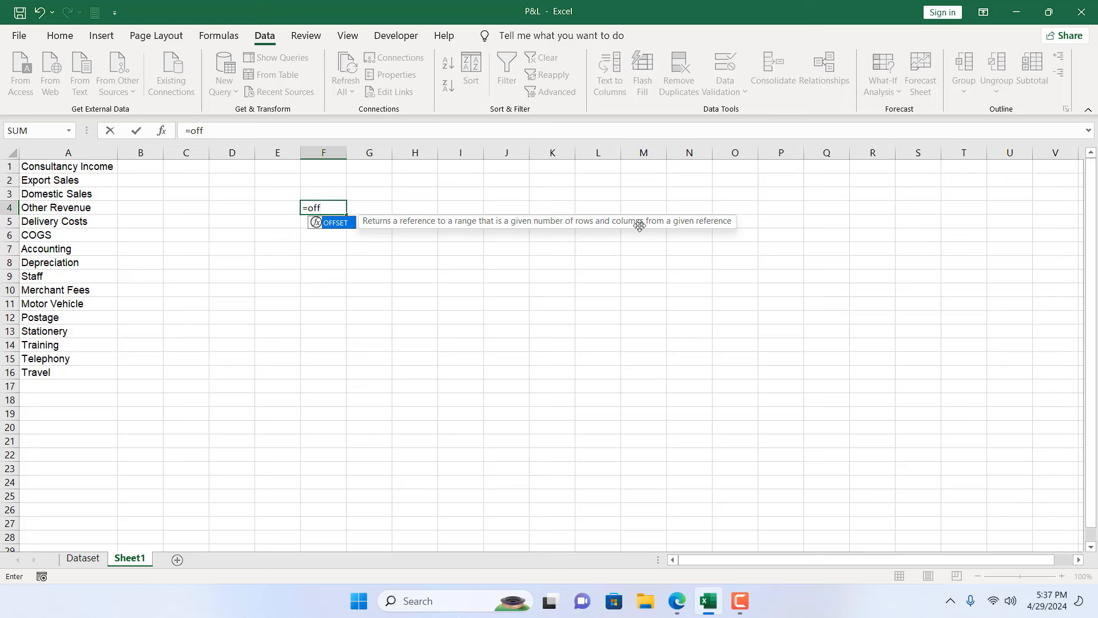
double_click(332, 223)
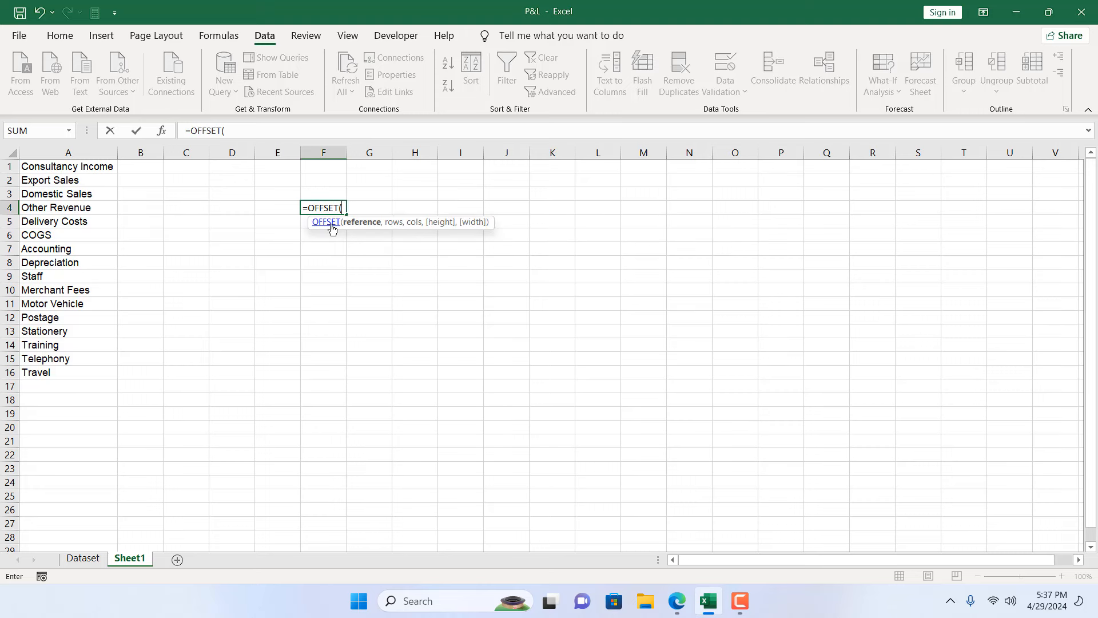
click(68, 170)
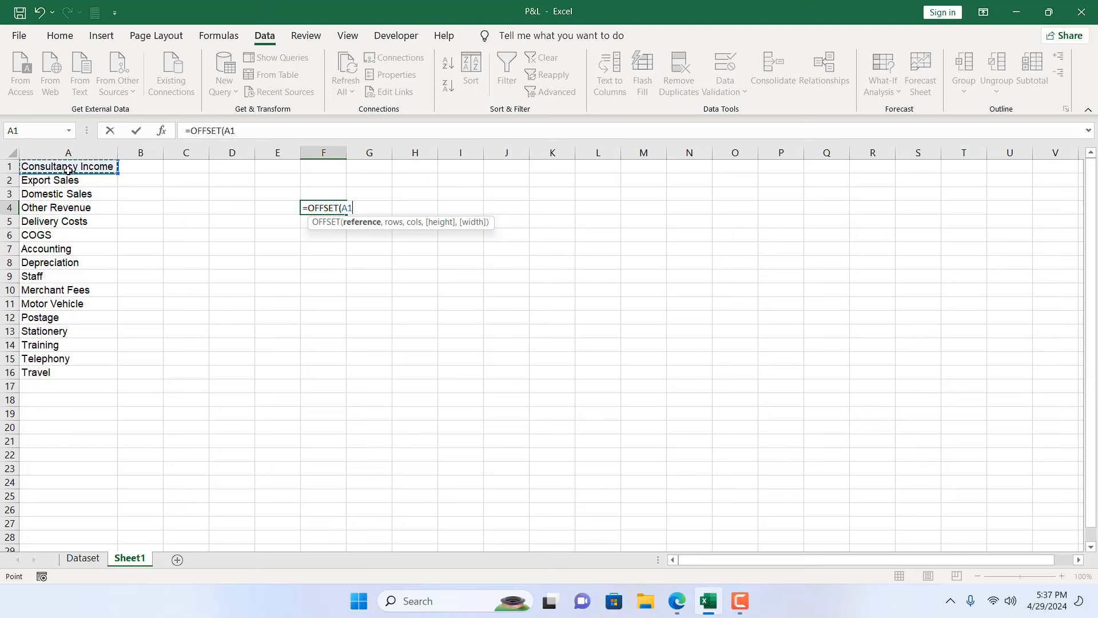
key(F4)
text(,)
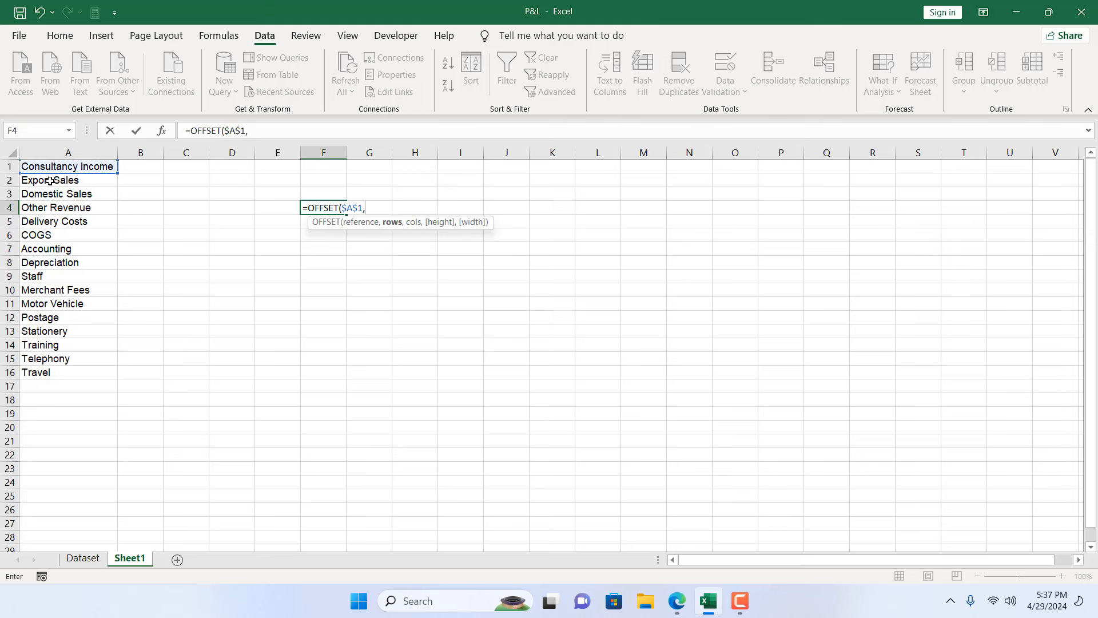
text(1,0))
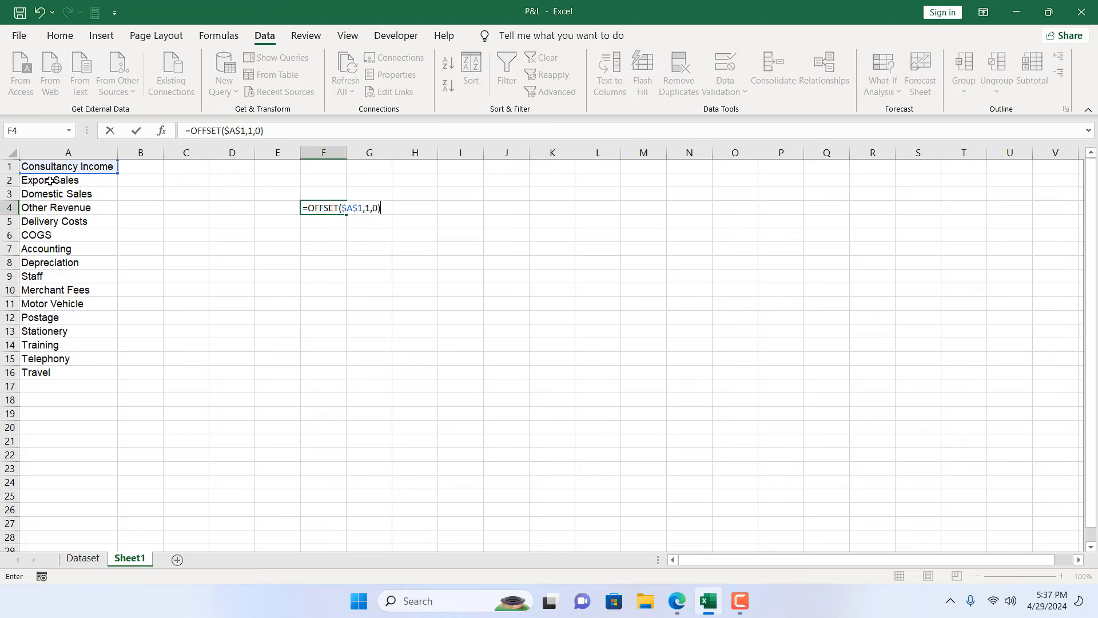
key(Return)
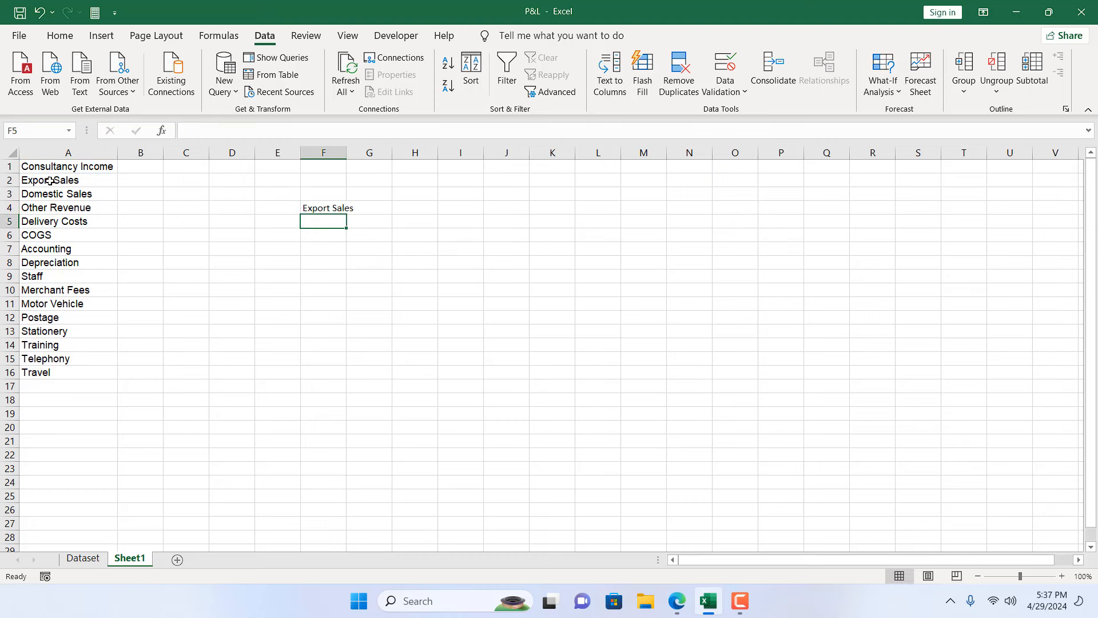
Widen column F so the account name in F4 fits within the cell.
click(43, 181)
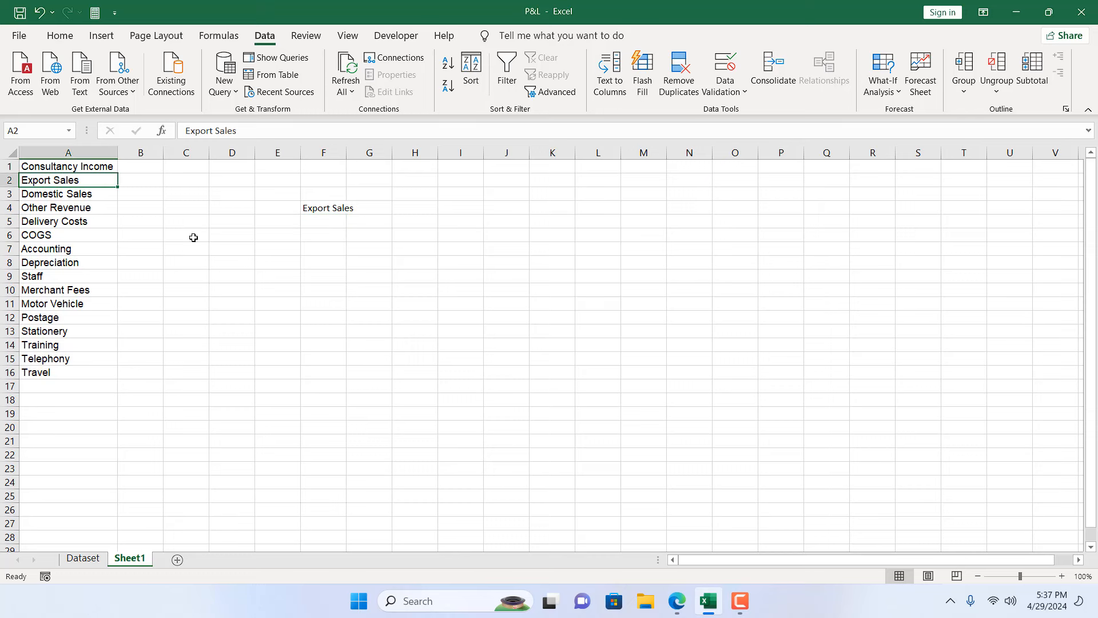
click(326, 207)
drag(346, 152, 412, 153)
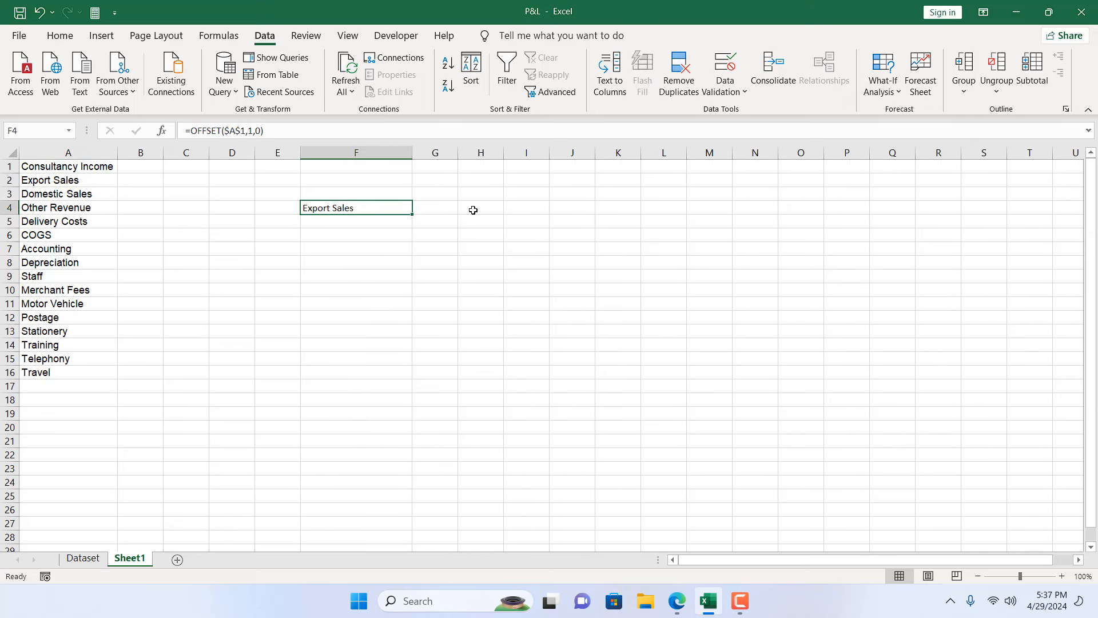
Try filling the OFFSET formula from F4 down to F11, and undo the fill.
drag(412, 214, 416, 310)
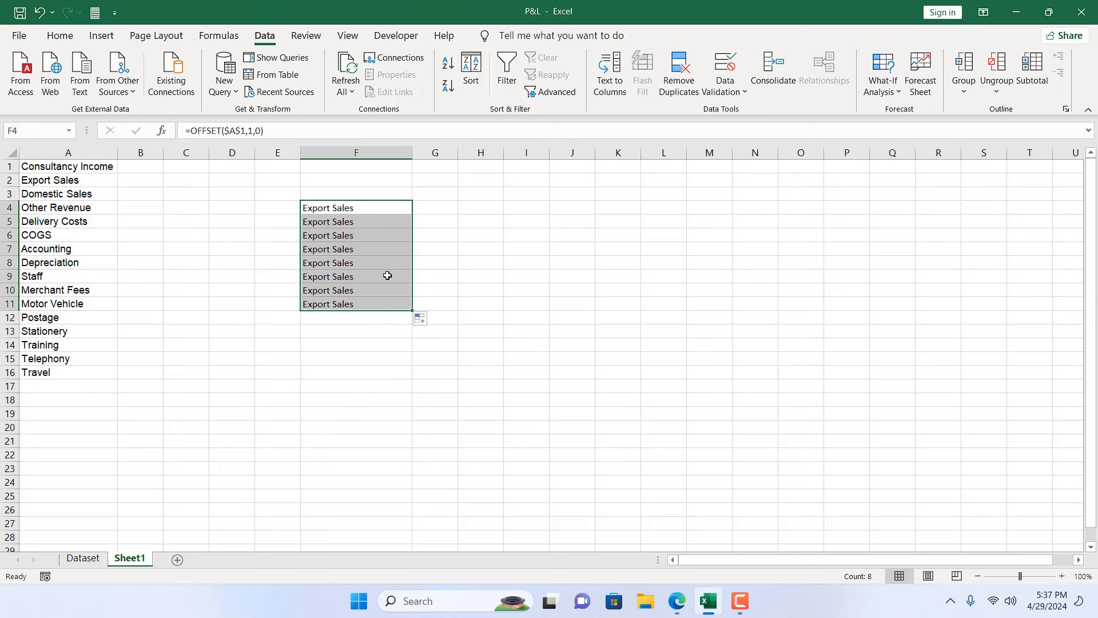
key(ctrl+z)
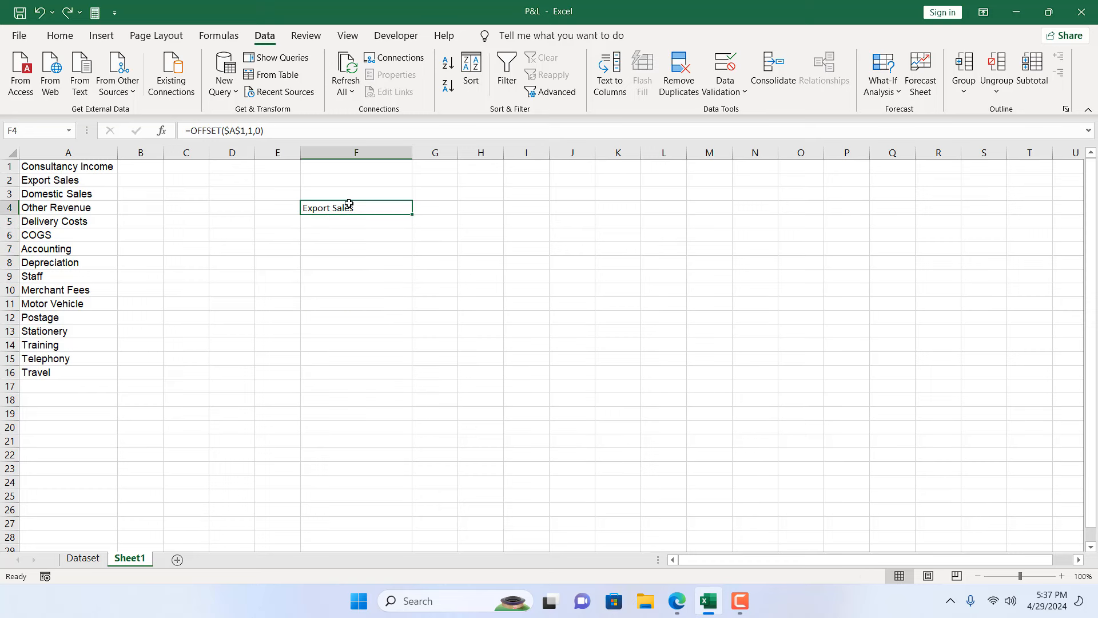
Cut the whole OFFSET formula out of cell F4, leaving the cell empty.
click(250, 132)
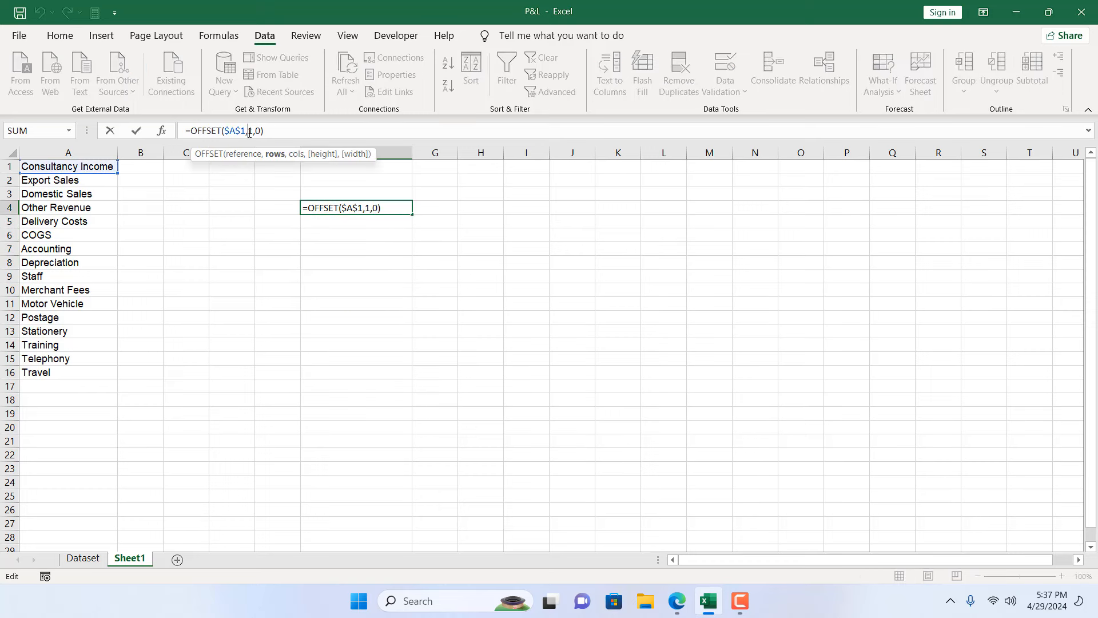
drag(295, 132, 161, 121)
key(ctrl+x)
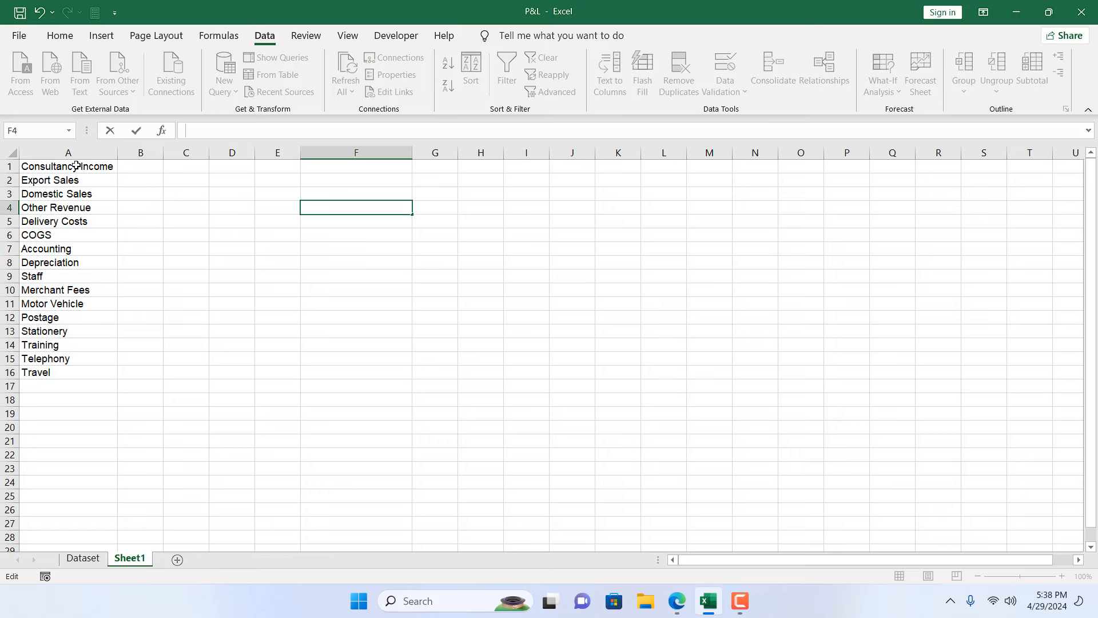
click(75, 166)
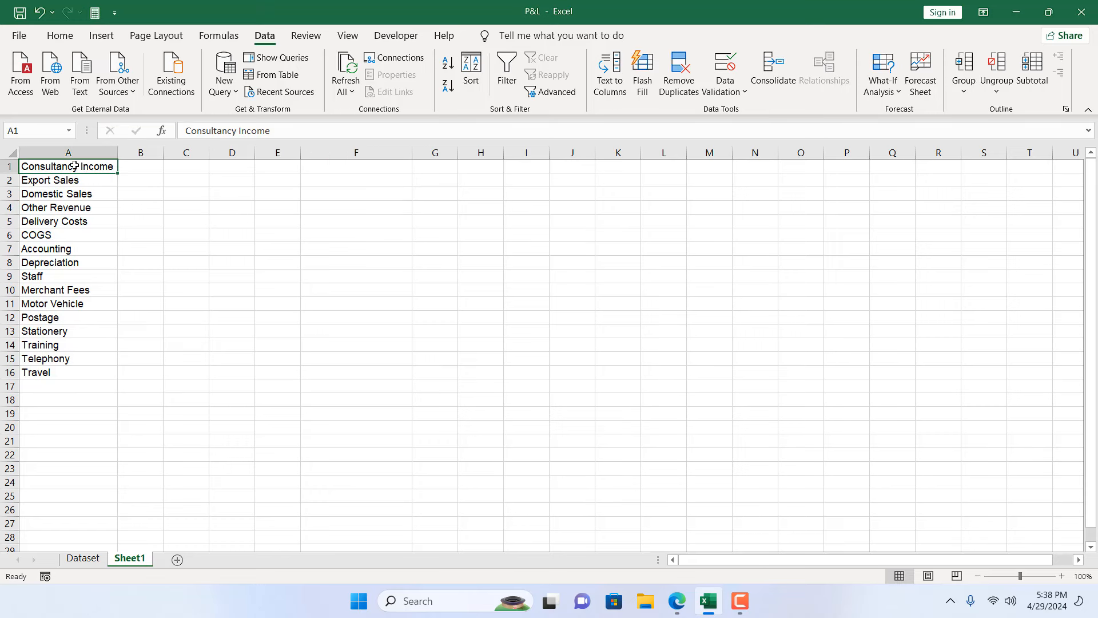
Enter 0 in B1 and fill it down to B16 as a number series beside the accounts.
click(150, 166)
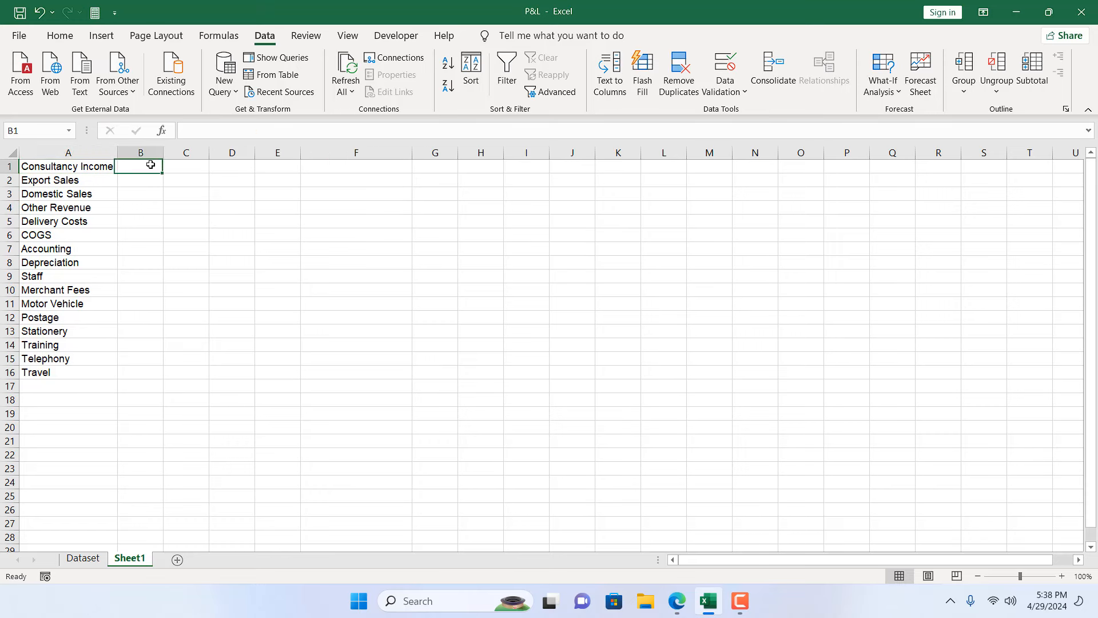
text(0)
drag(163, 172, 162, 382)
click(170, 387)
click(214, 429)
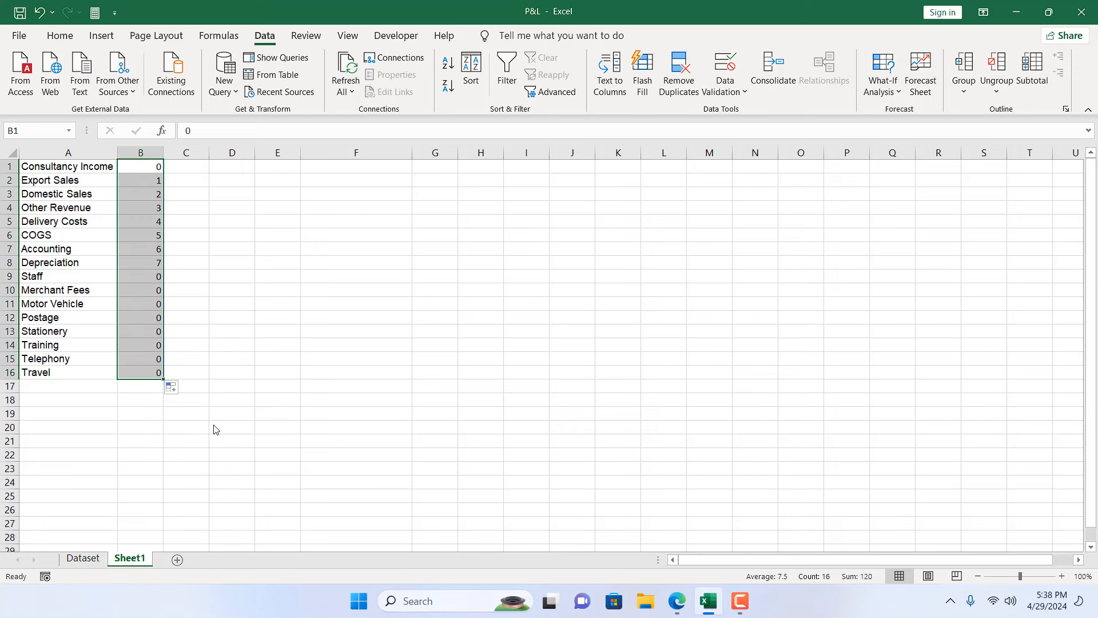
click(342, 404)
Examine the offset numbers in column B for every other account, first from row 1 and again from row 2.
key(ctrl+Home)
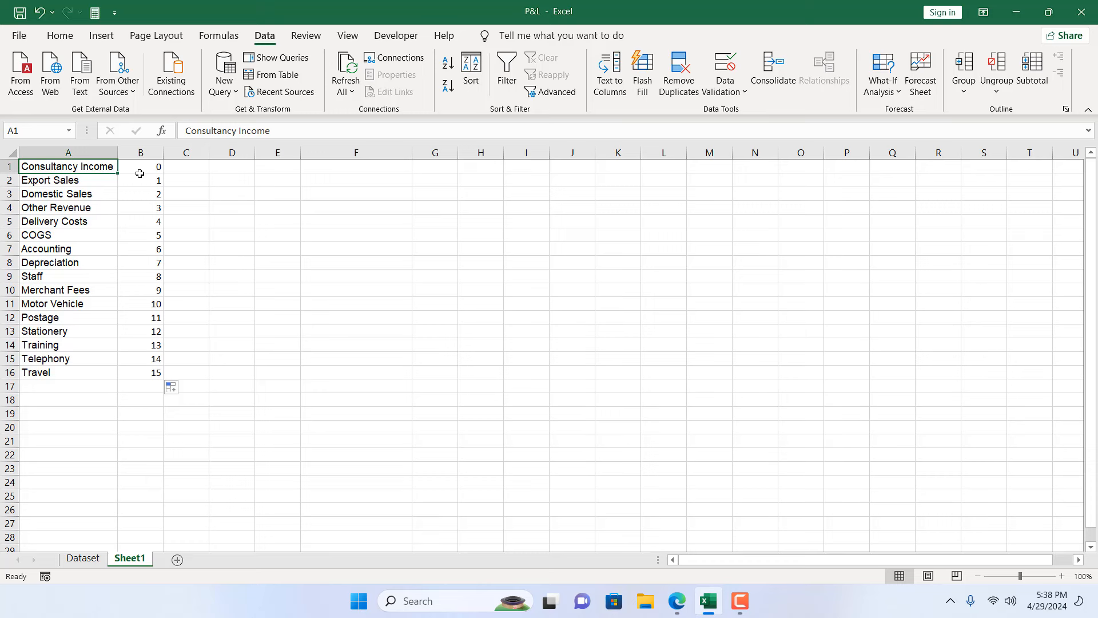
click(223, 166)
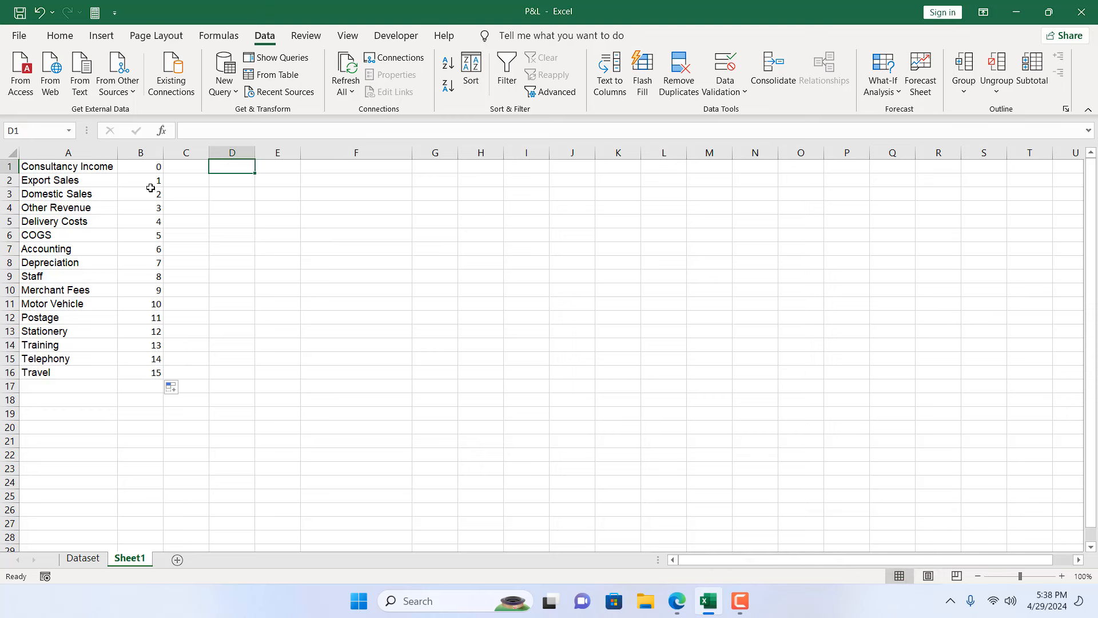
click(147, 167)
click(152, 193)
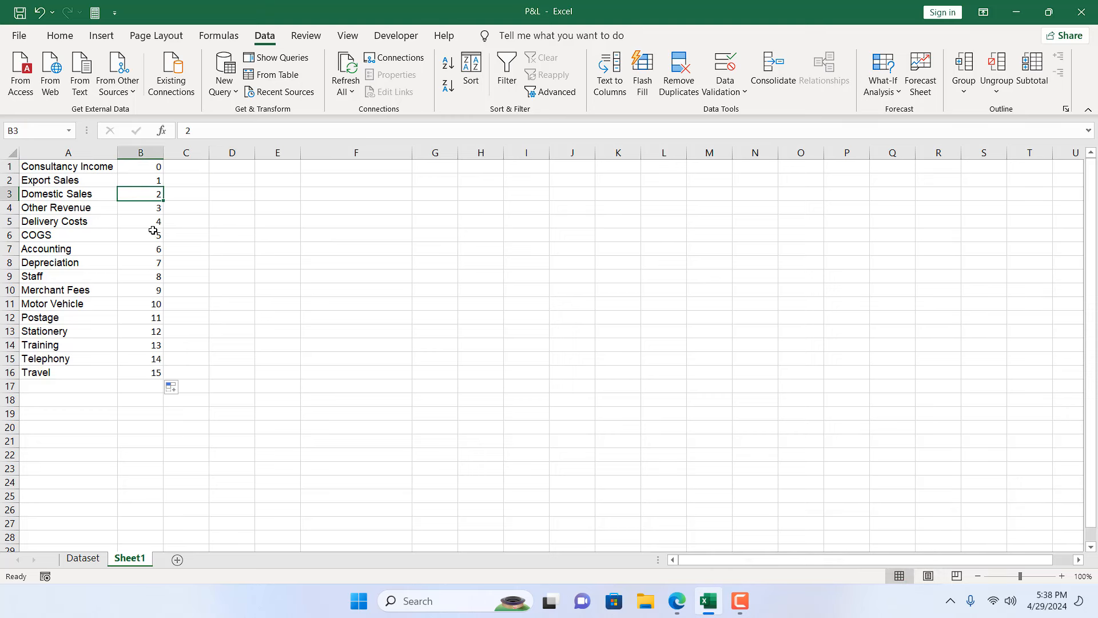
click(152, 209)
click(152, 221)
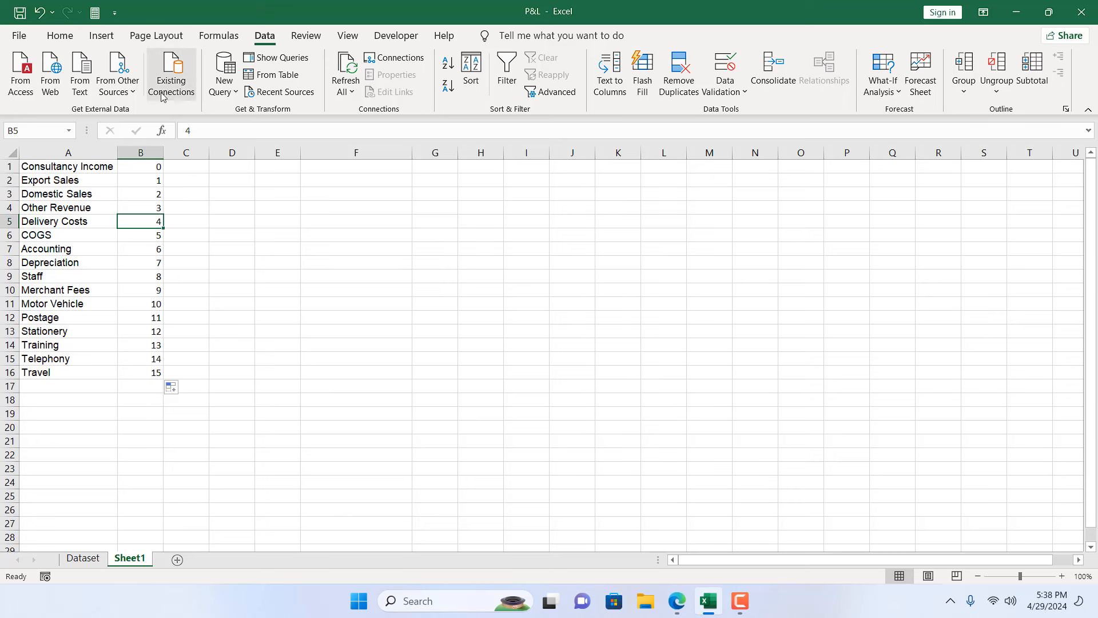
click(157, 180)
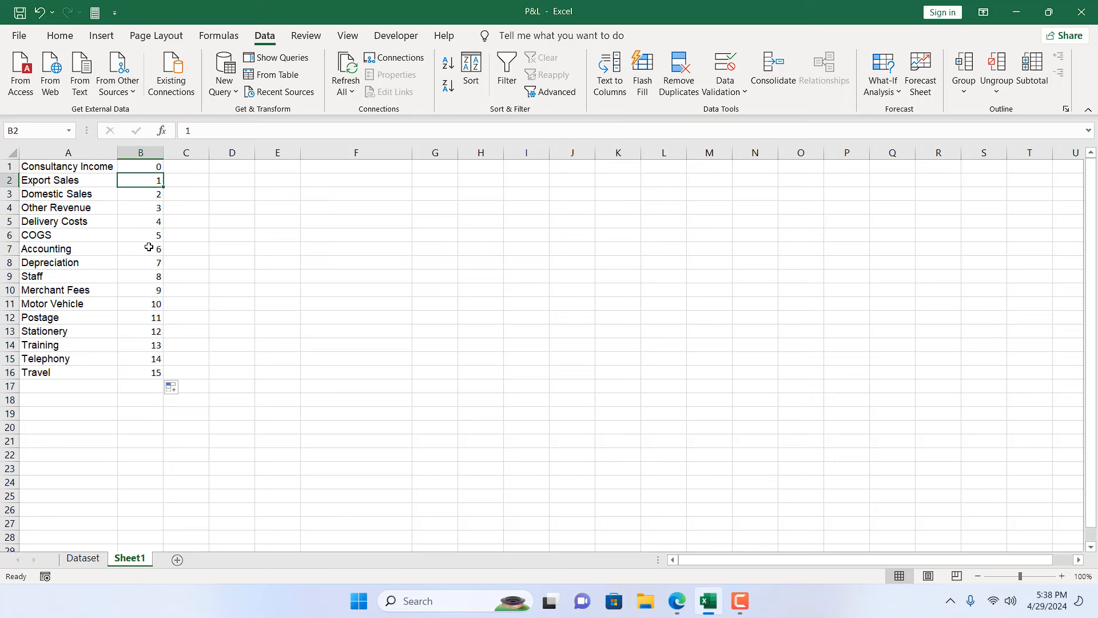
click(148, 211)
click(155, 237)
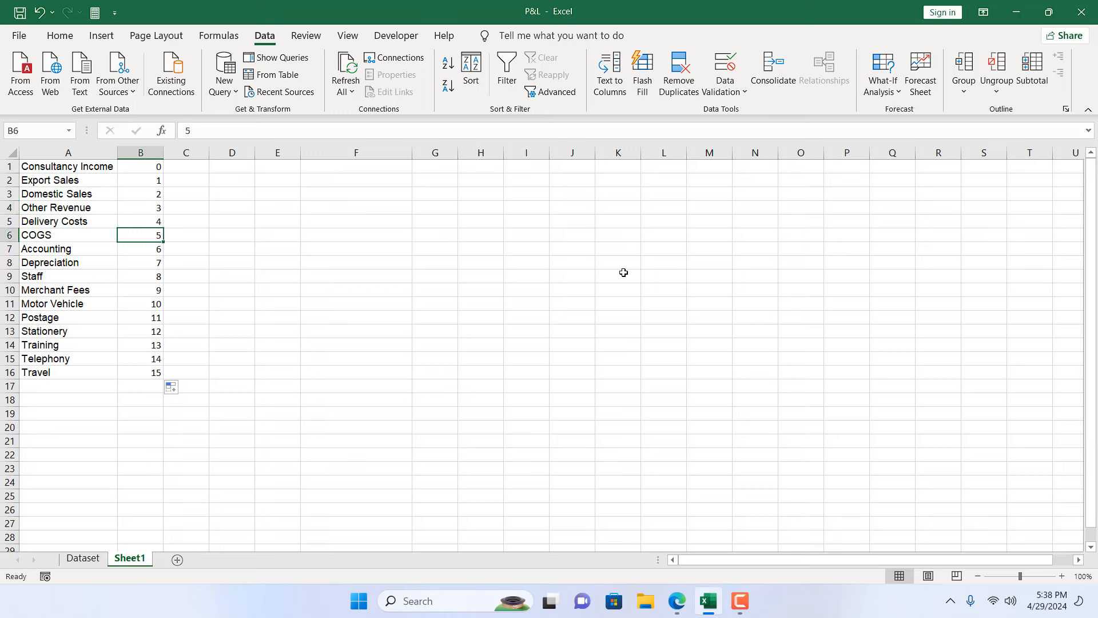
Enter the formula =ROW(R1) in cell D1.
click(217, 171)
text(=)
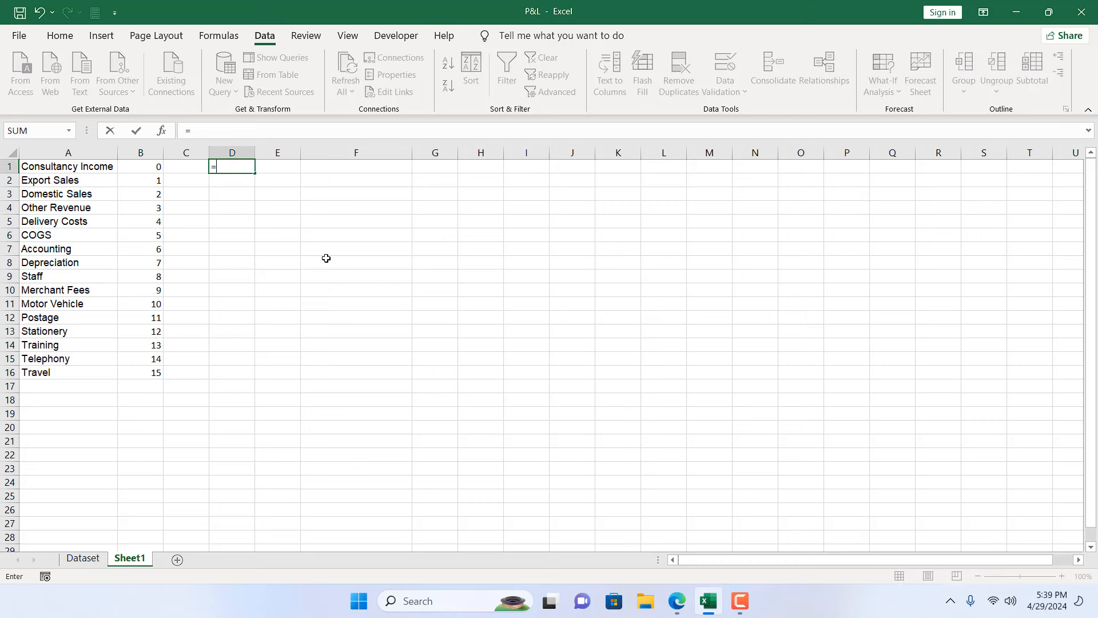
text(ROW()
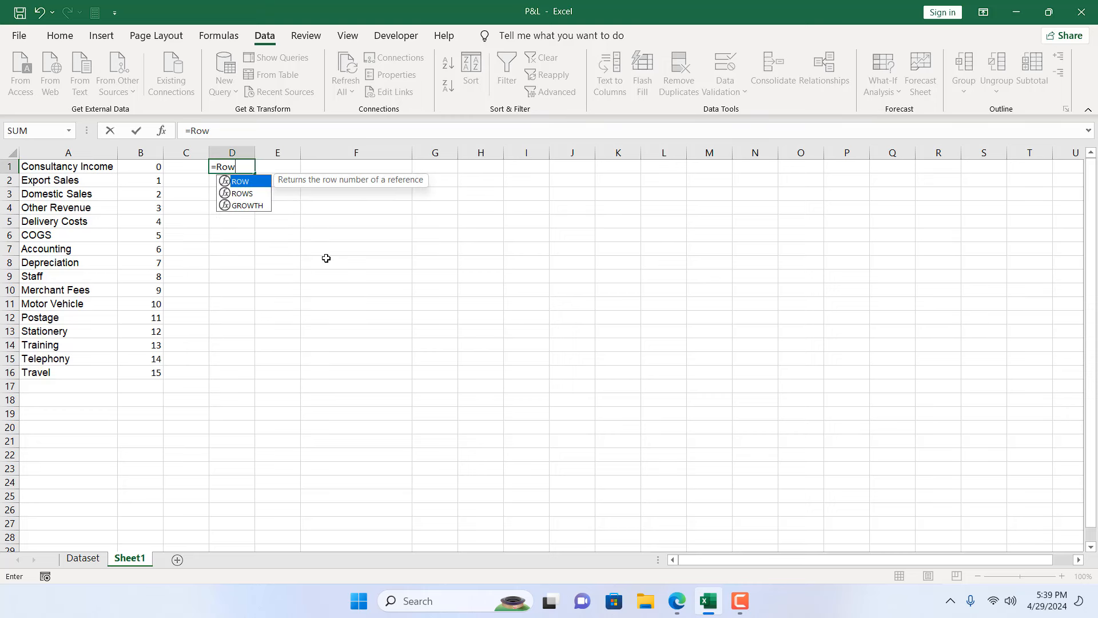
click(926, 168)
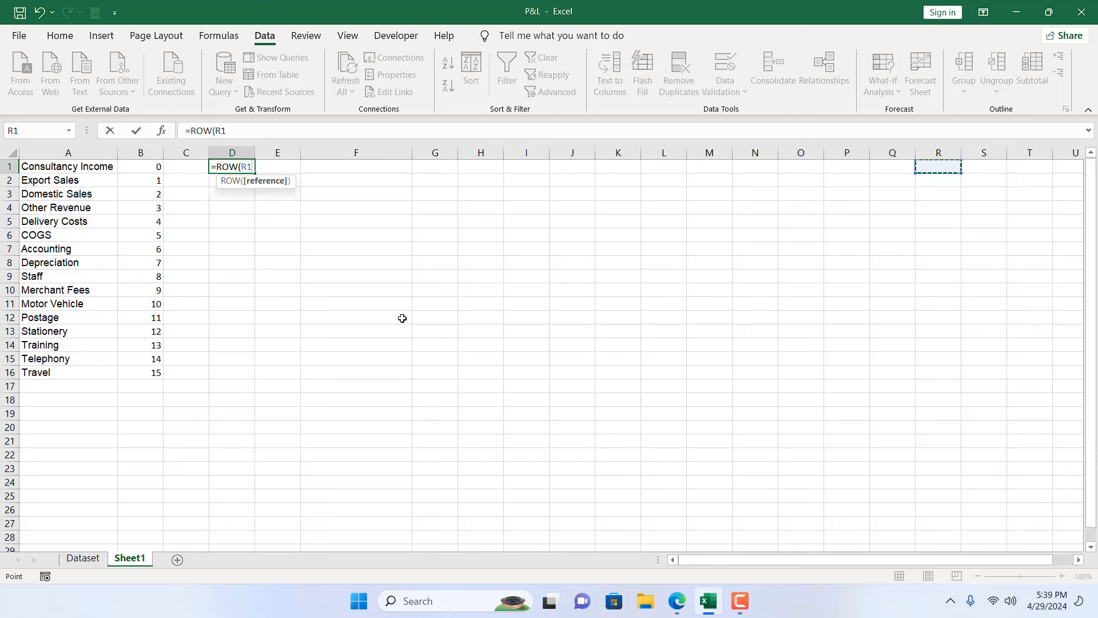
text())
key(Return)
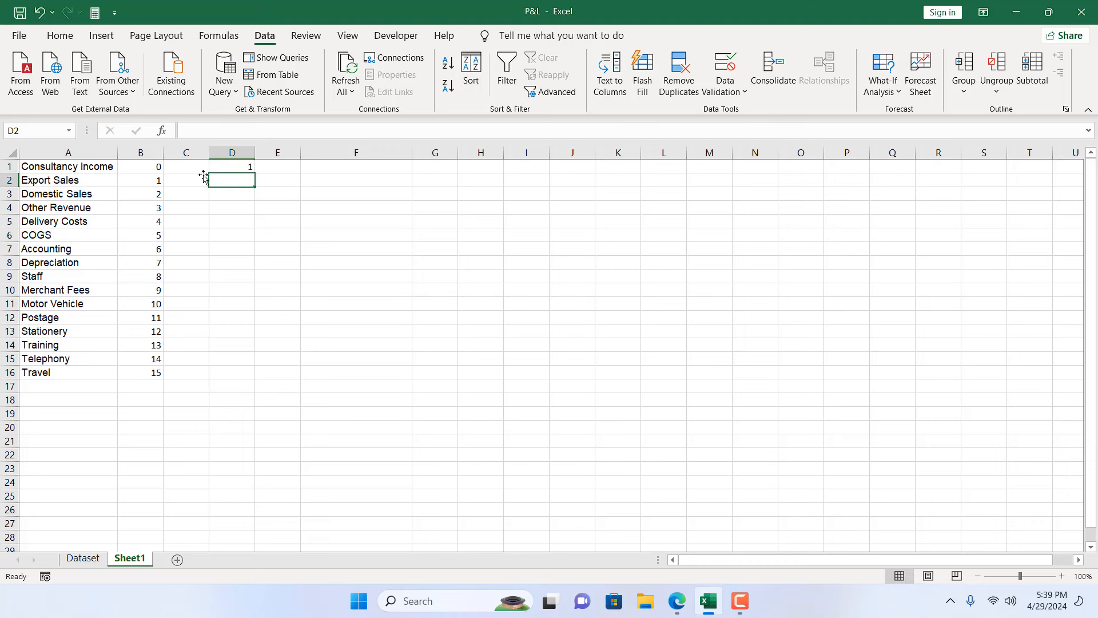
click(154, 178)
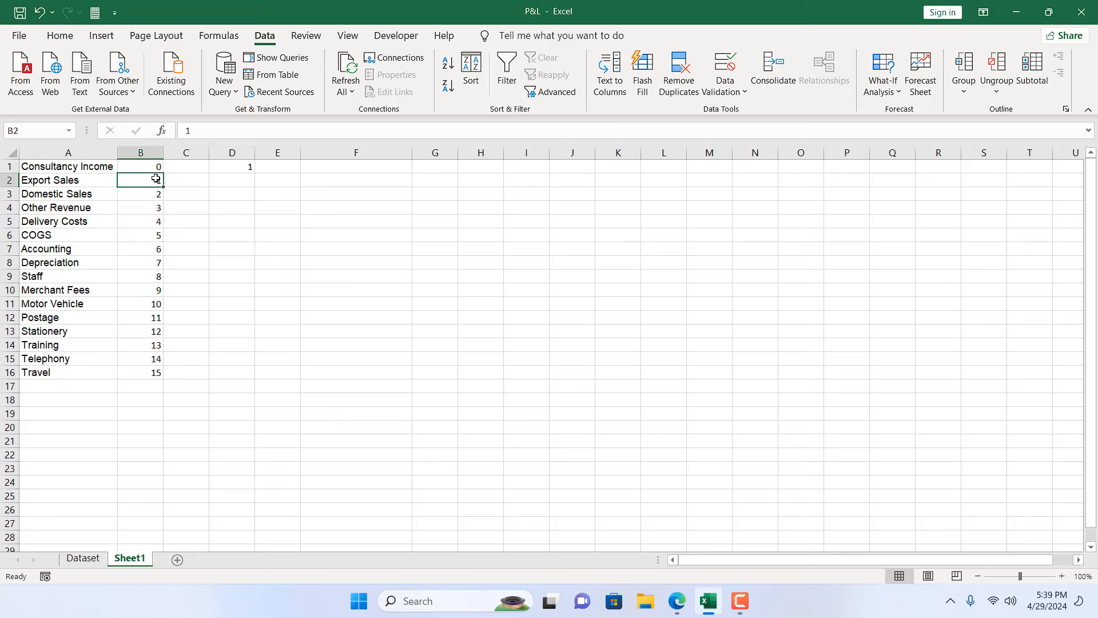
click(248, 165)
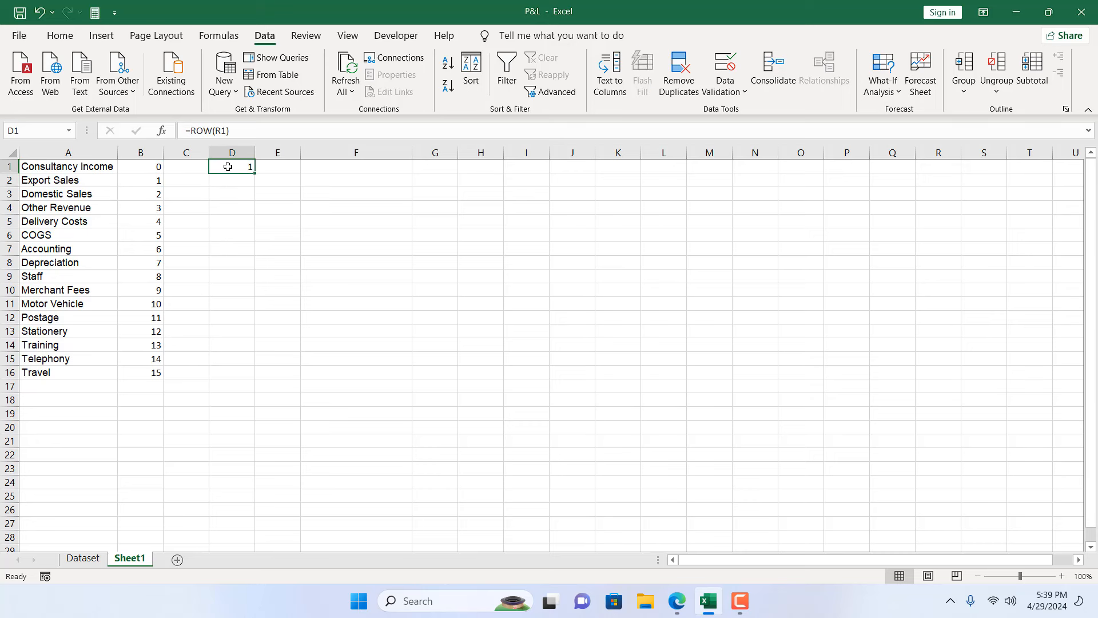
click(51, 181)
click(131, 182)
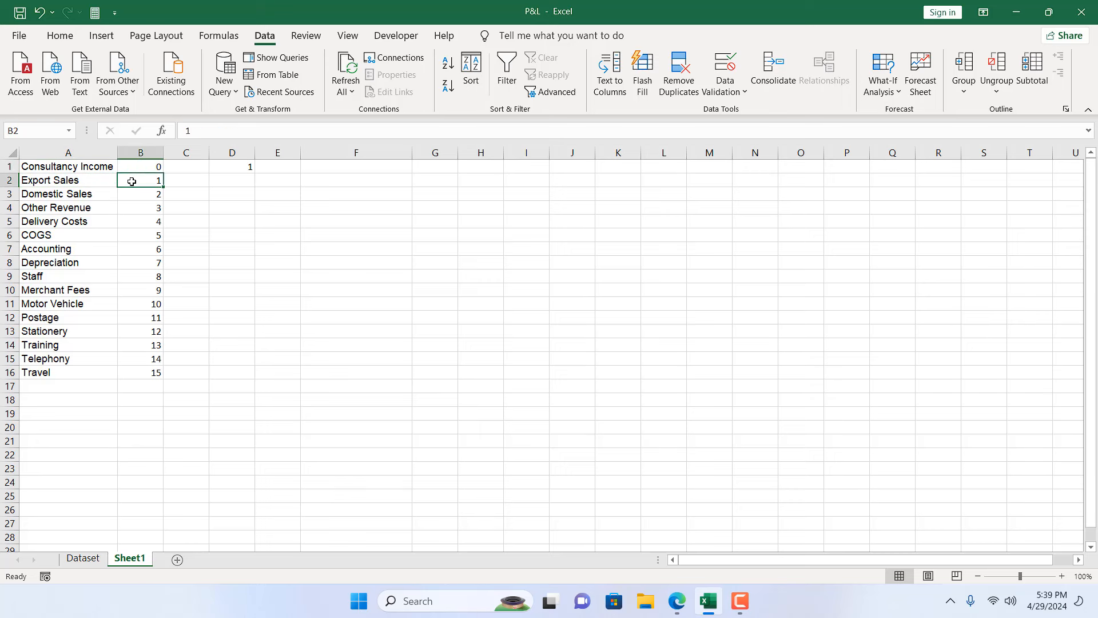
Fill D1 down to D16 so column D holds the consecutive numbers 1 to 16.
click(239, 169)
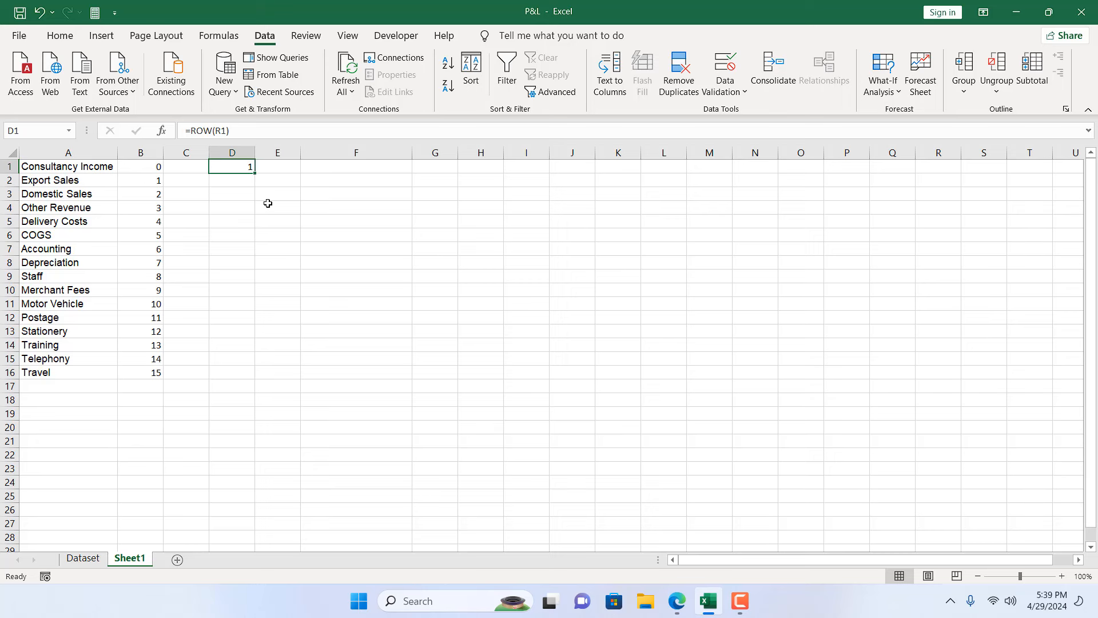
key(ctrl+z)
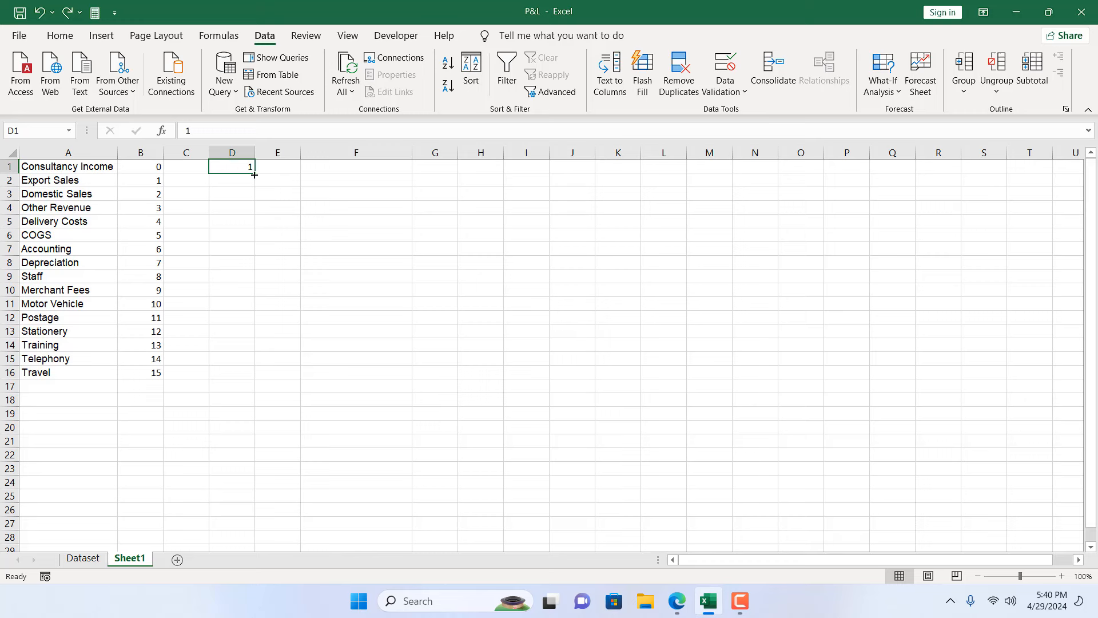
drag(253, 176, 255, 380)
click(356, 427)
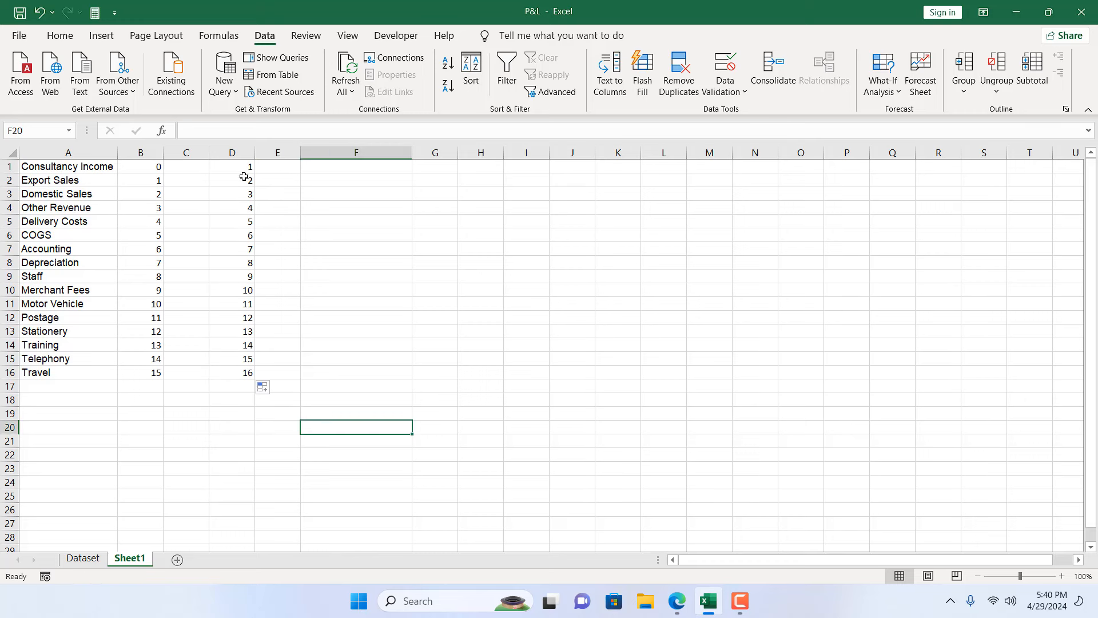
Enter the formula =D1-1 in cell F1 and fill it down to F16.
drag(233, 170, 229, 375)
click(541, 308)
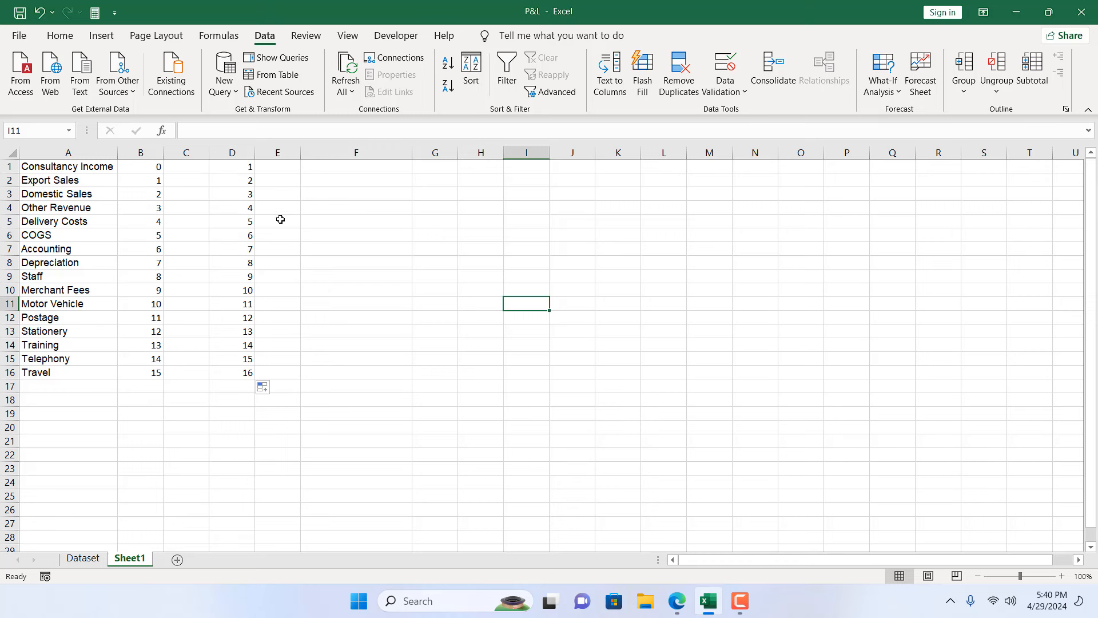
click(330, 169)
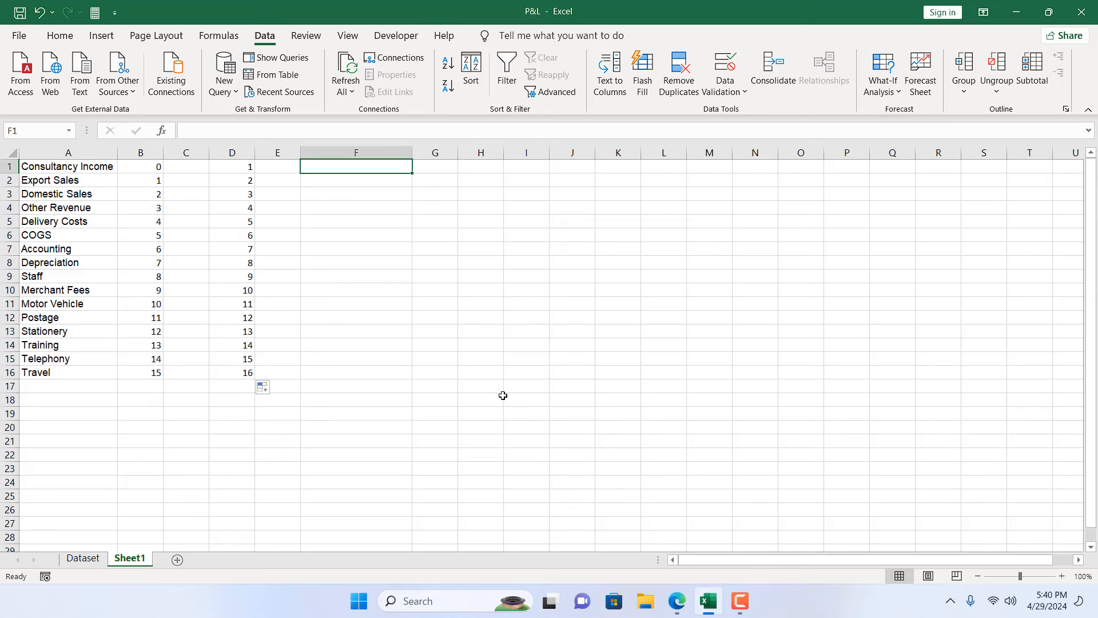
text(=)
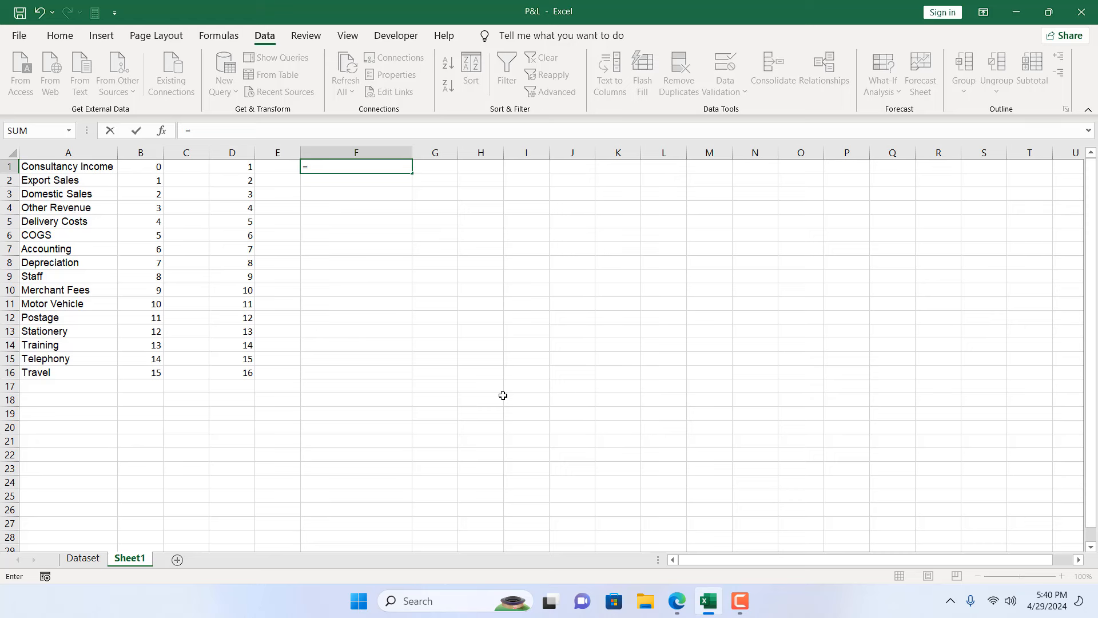
click(226, 165)
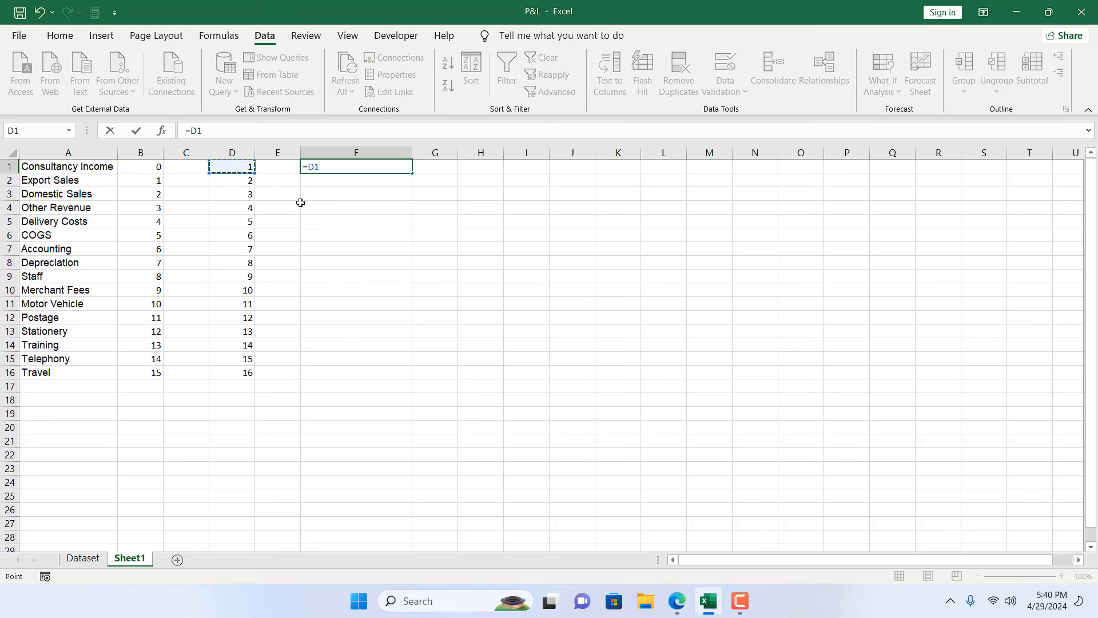
text(-1)
key(Return)
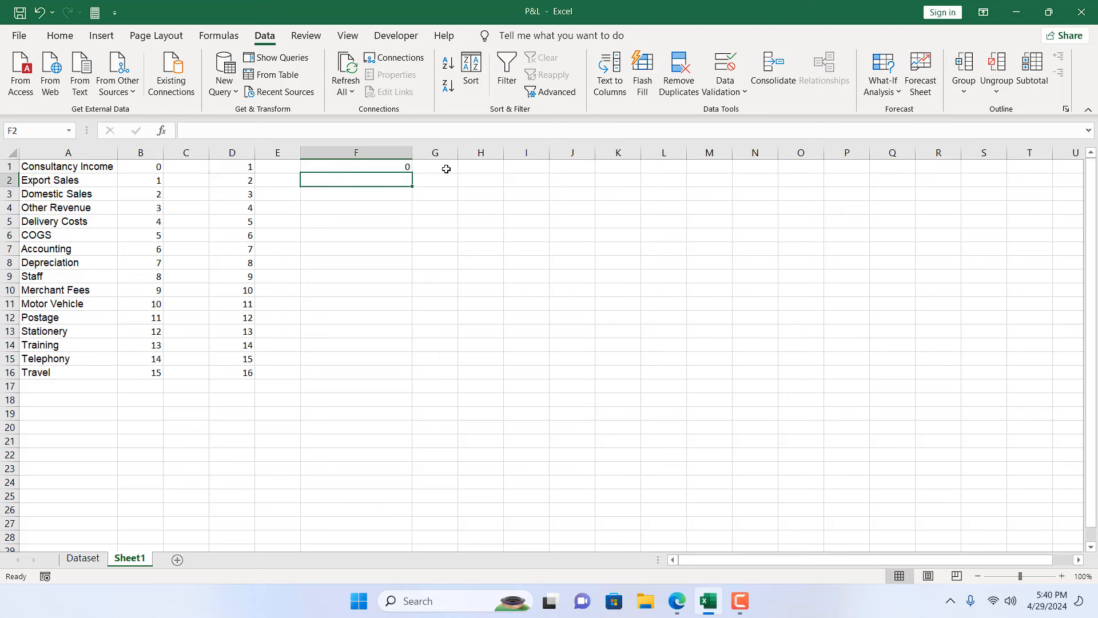
click(370, 167)
double_click(412, 174)
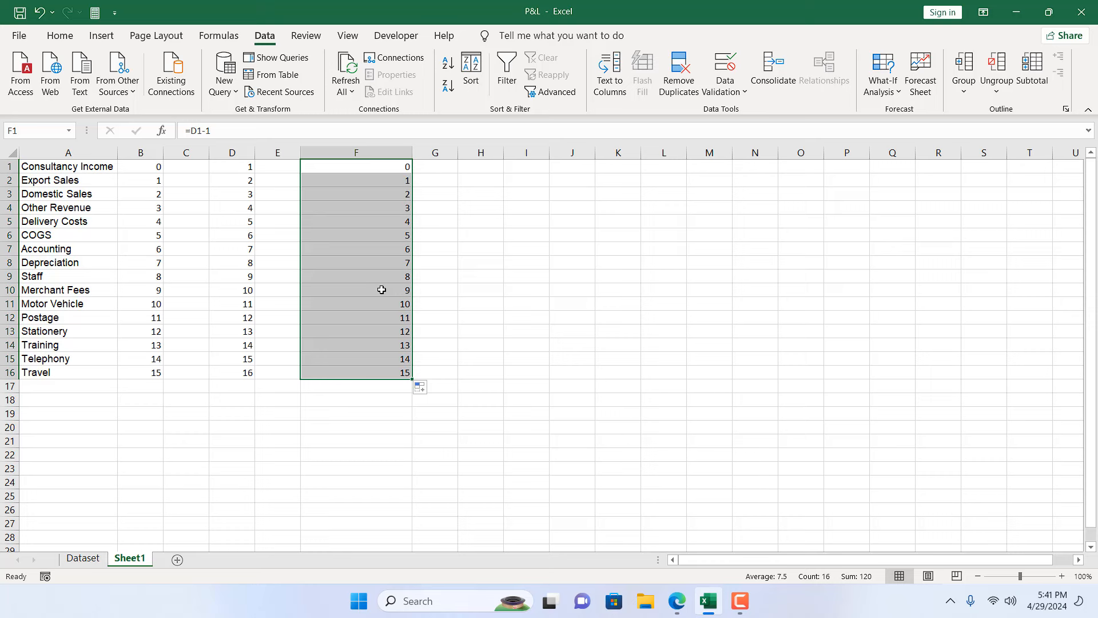
Change the formula in F1 to =(D1-1)*2.
click(374, 164)
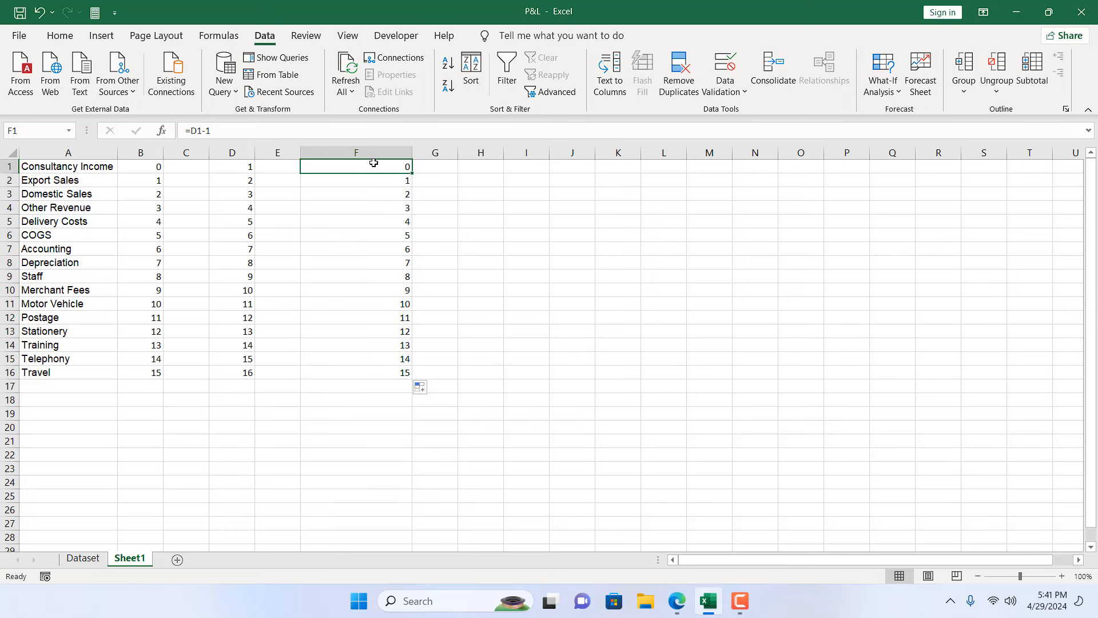
click(217, 130)
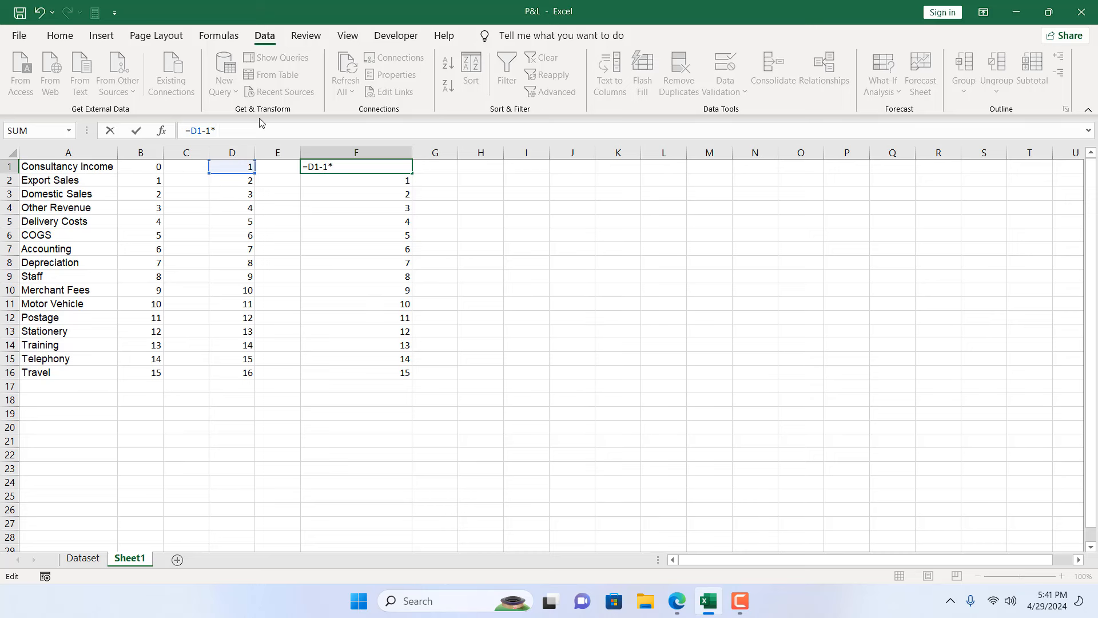
text(*2)
key(Left)
key(Left)
key(Left)
key(Left)
key(Left)
key(Left)
text(()
click(213, 131)
text())
key(Return)
Fill the doubled-offset formula from F1 down to F16 and check the first five results.
click(332, 165)
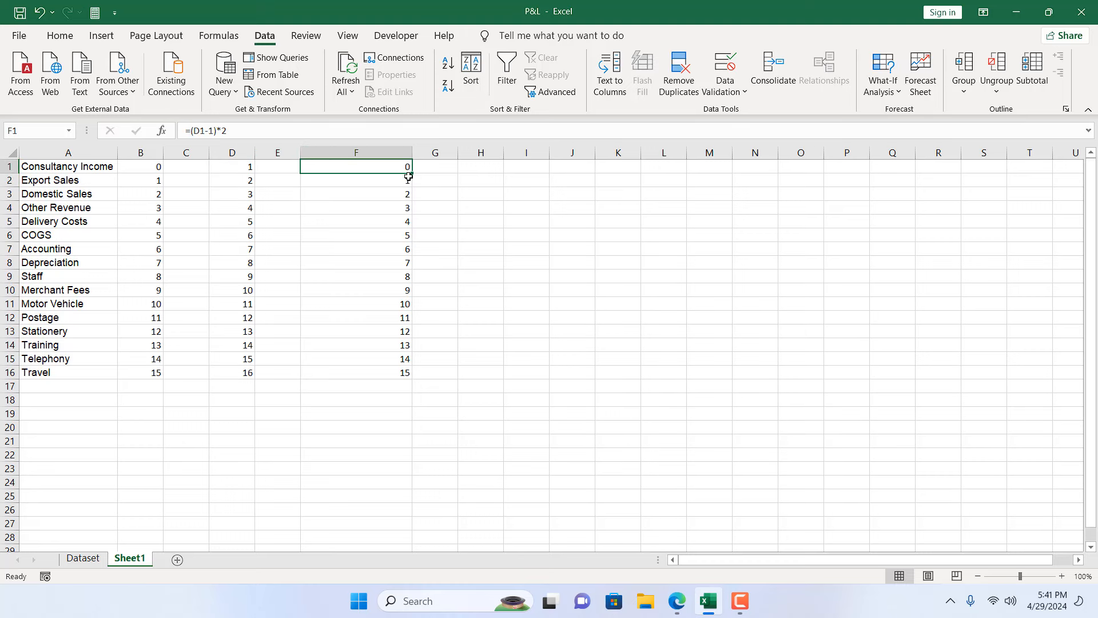
drag(408, 176, 410, 376)
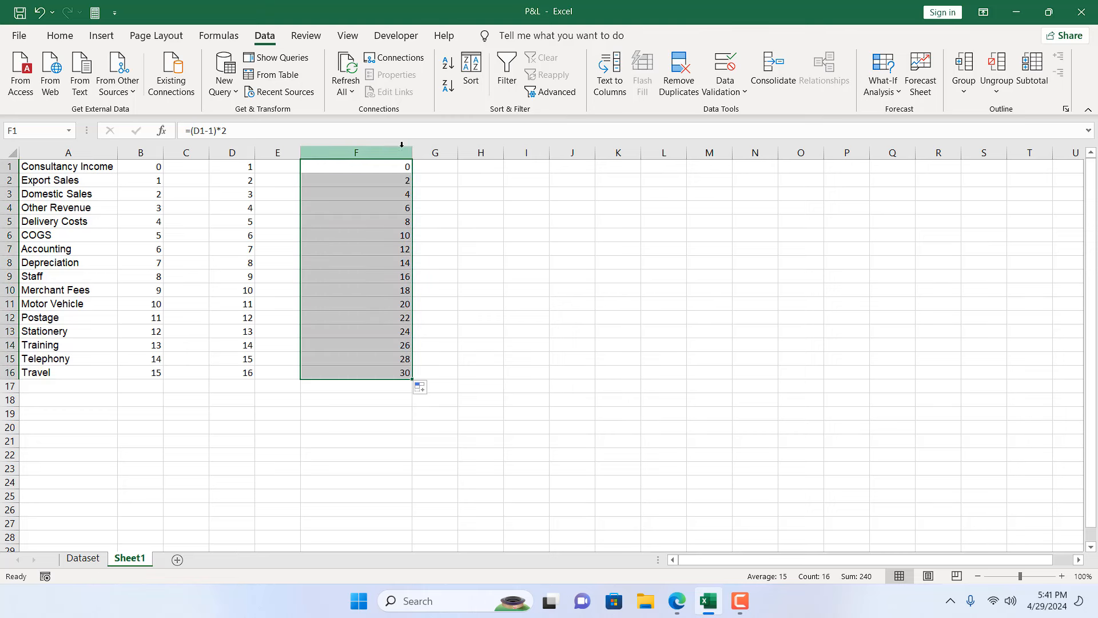
click(390, 165)
click(392, 181)
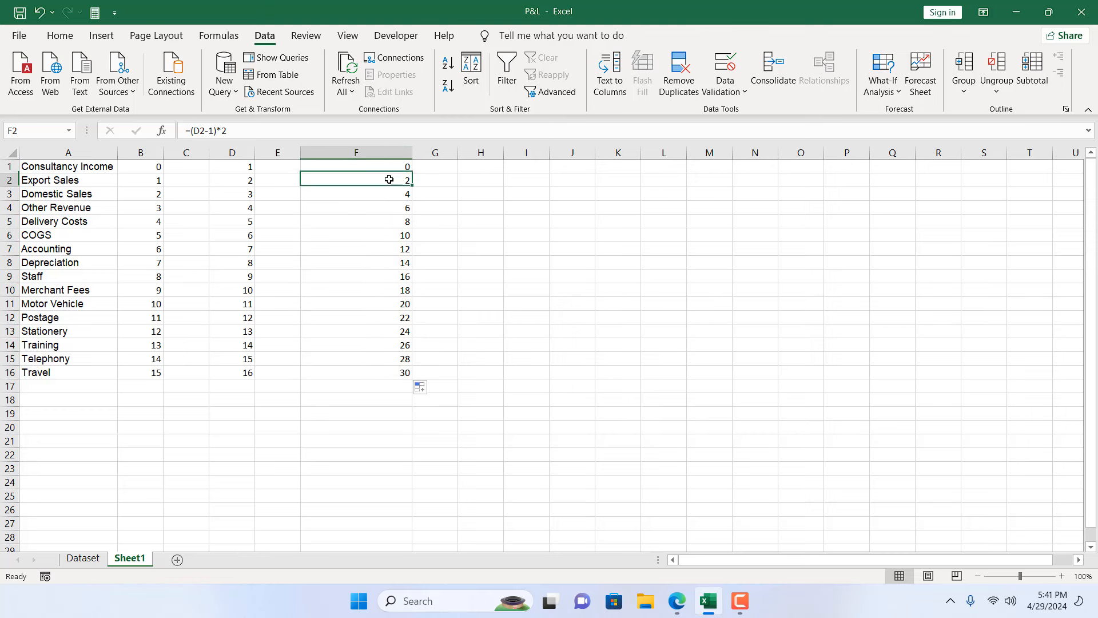
click(385, 194)
click(389, 211)
click(390, 221)
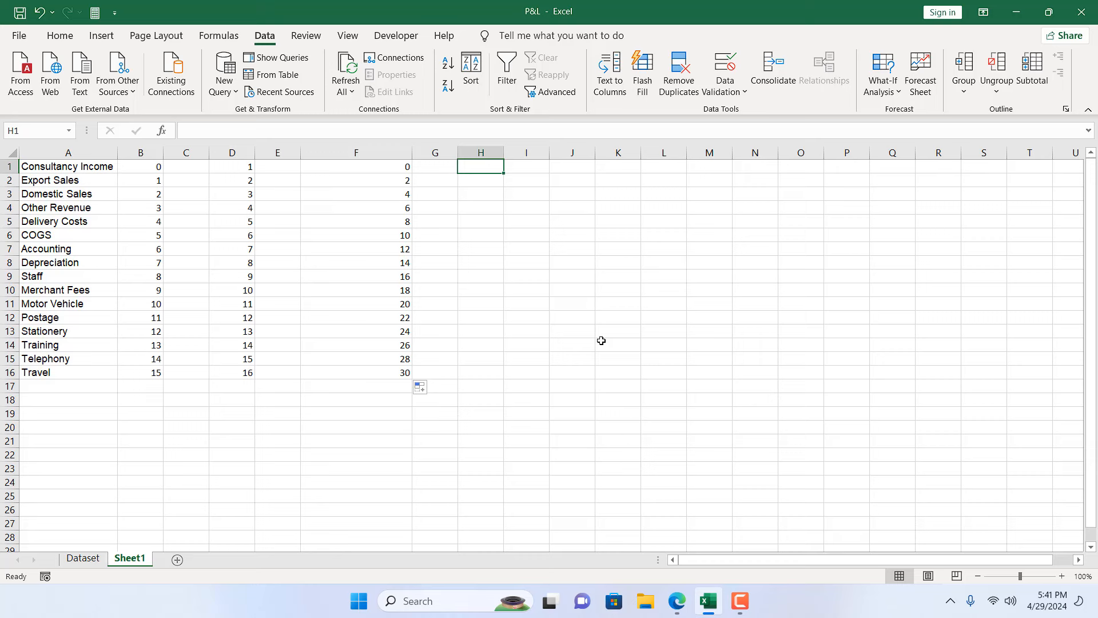
Enter the formula =(D1*2)-1 in cell H1 and fill it down to H16.
text(=)
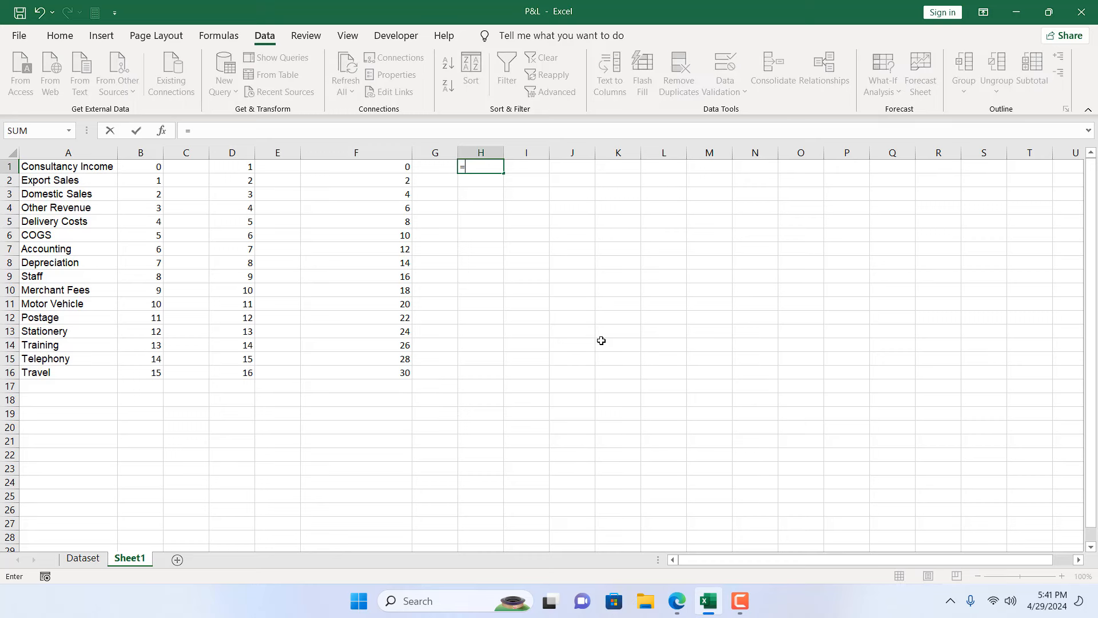
click(218, 171)
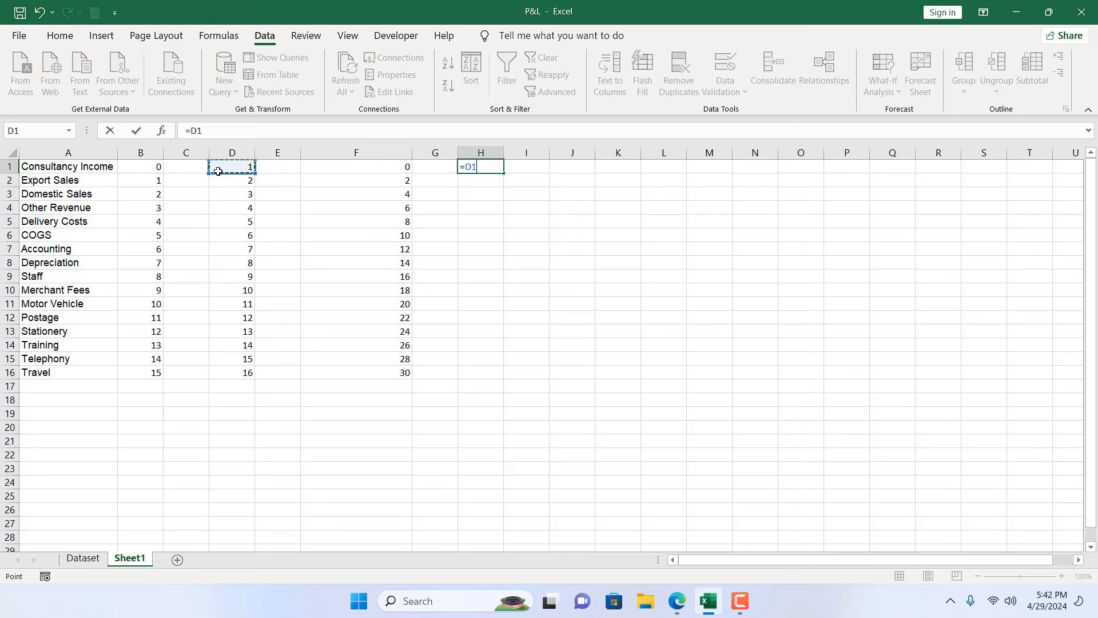
text(*)
text(2)
click(465, 167)
text(()
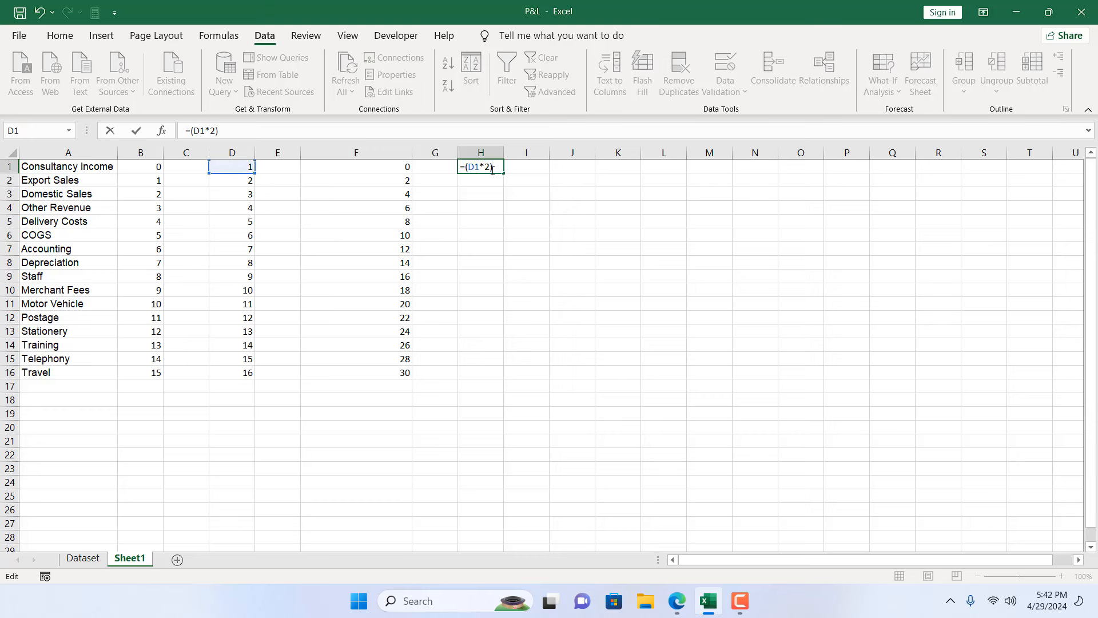
key(Return)
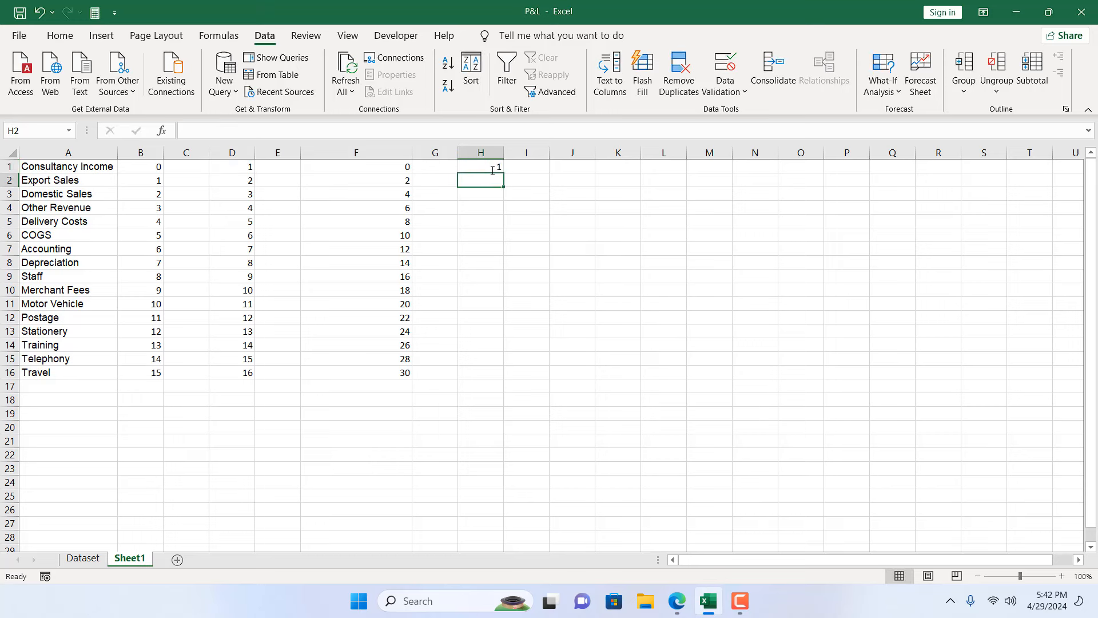
click(492, 171)
double_click(502, 172)
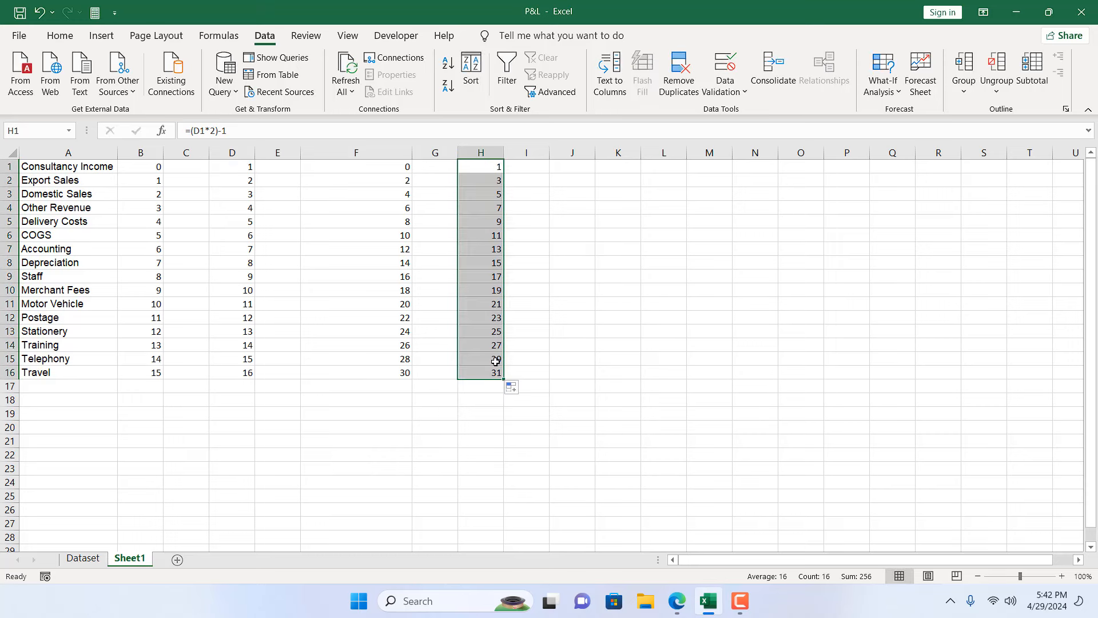
Examine the offset sequences in column F, rows 1 to 5, and column H, rows 1 to 4.
click(393, 167)
click(399, 179)
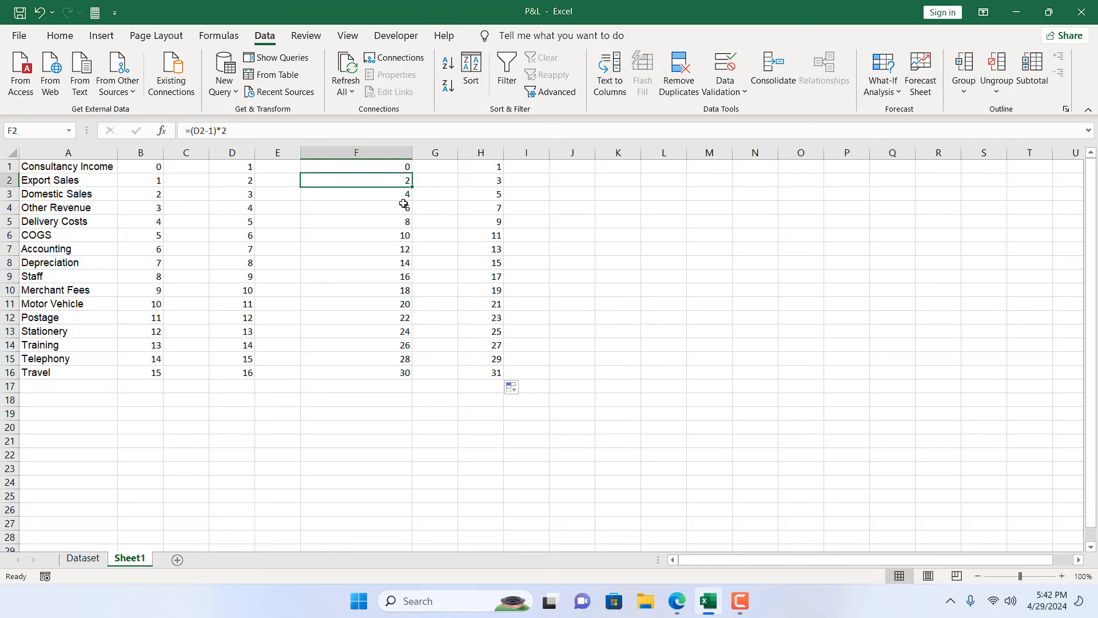
click(401, 199)
click(404, 208)
click(404, 219)
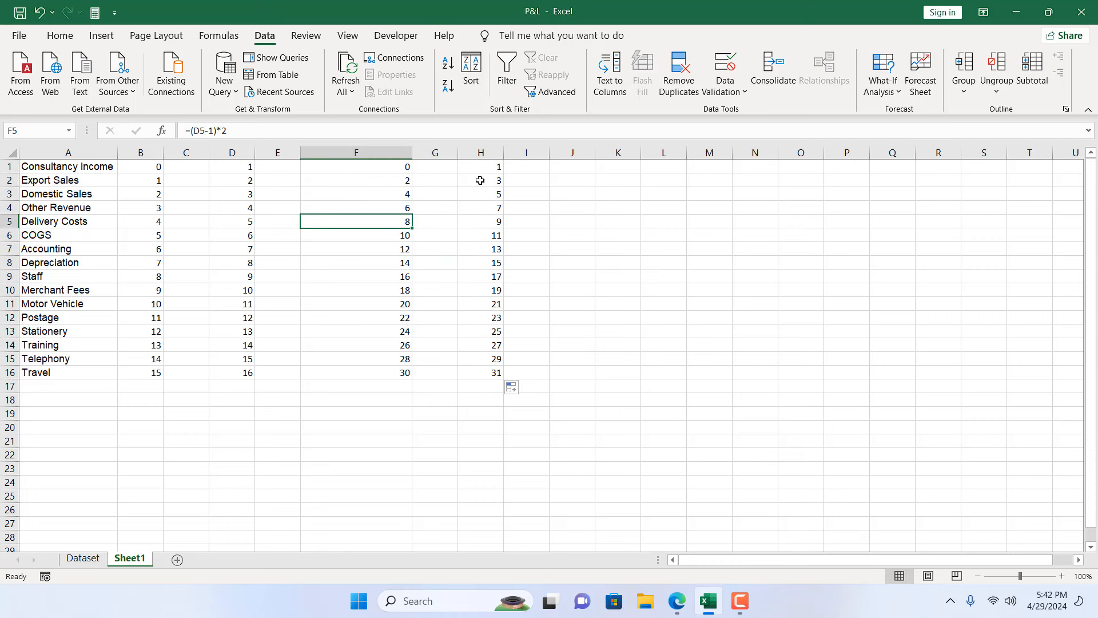
click(481, 168)
click(489, 180)
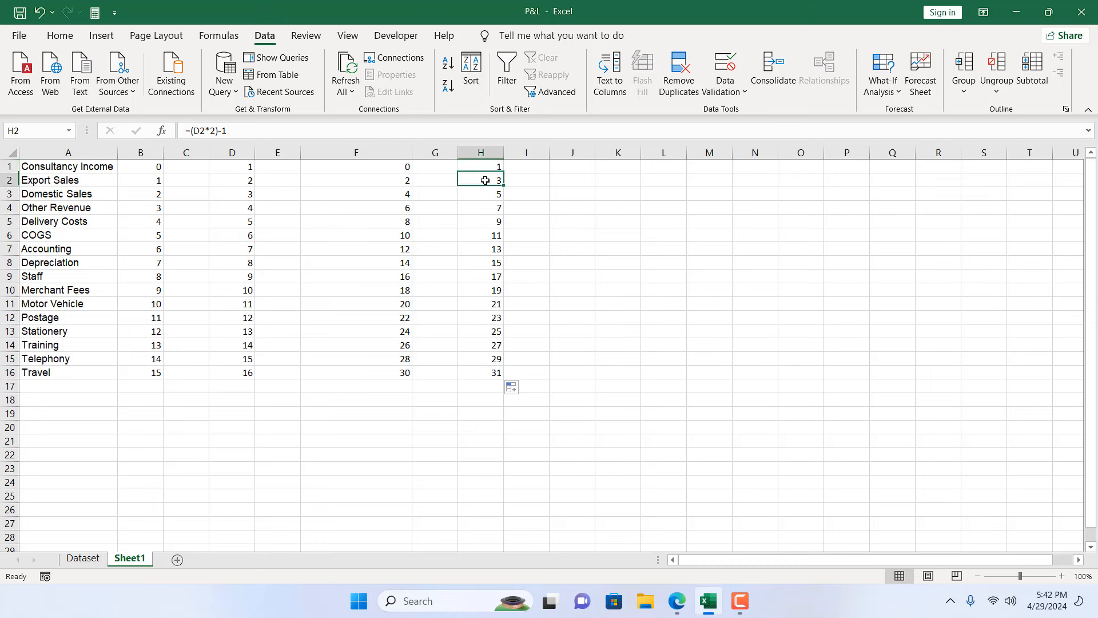
click(491, 194)
click(491, 212)
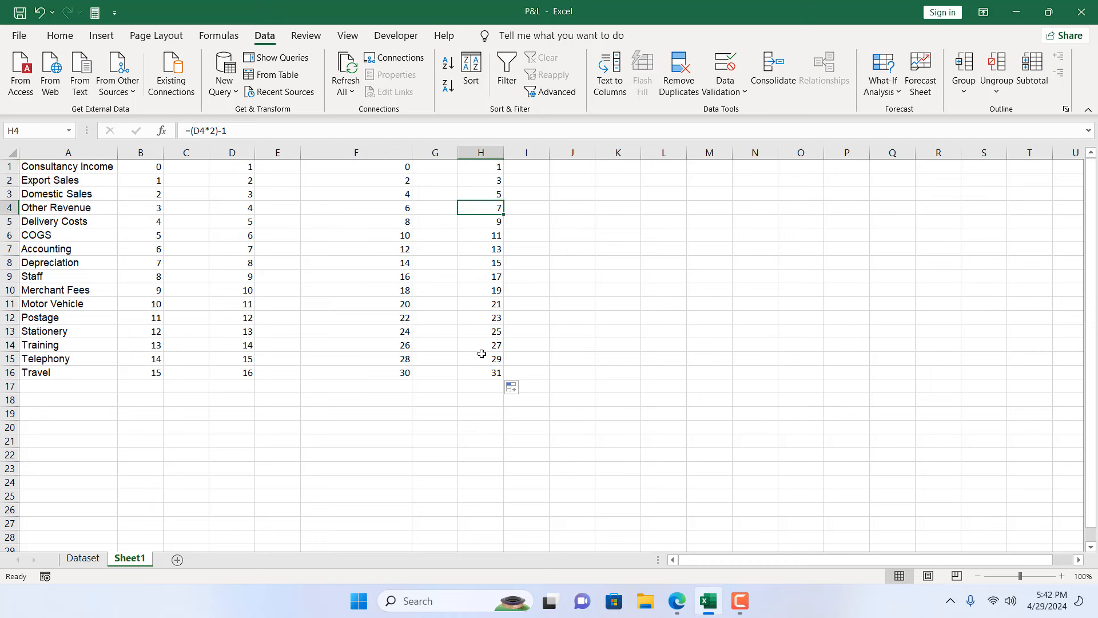
Replace the D1 reference in F1 with ROW(T1), making the formula =(ROW(T1)-1)*2.
click(392, 166)
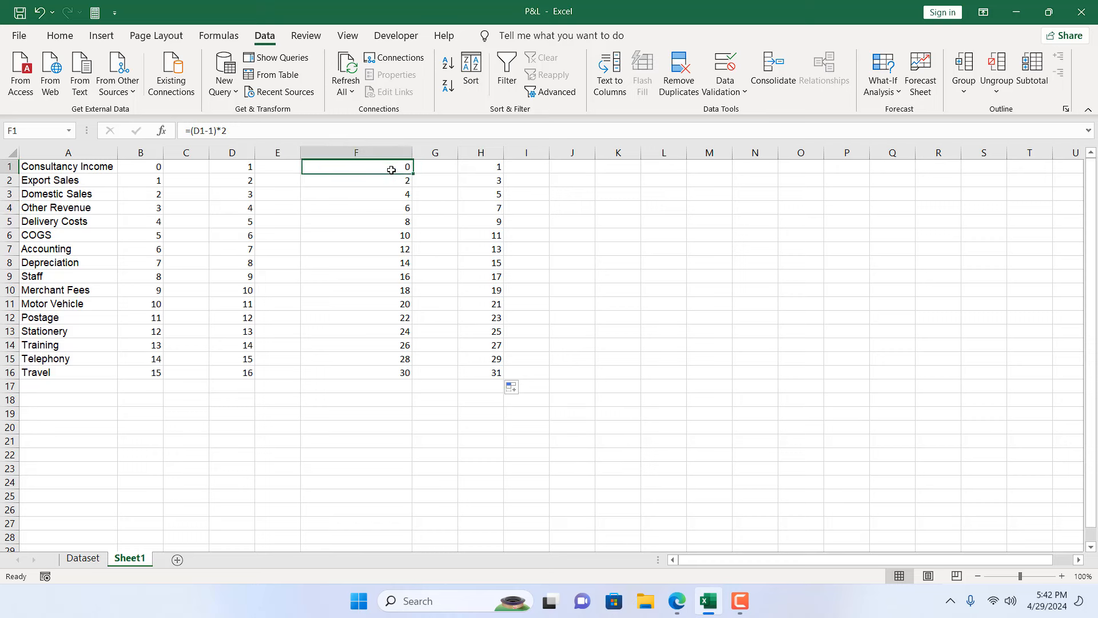
click(204, 130)
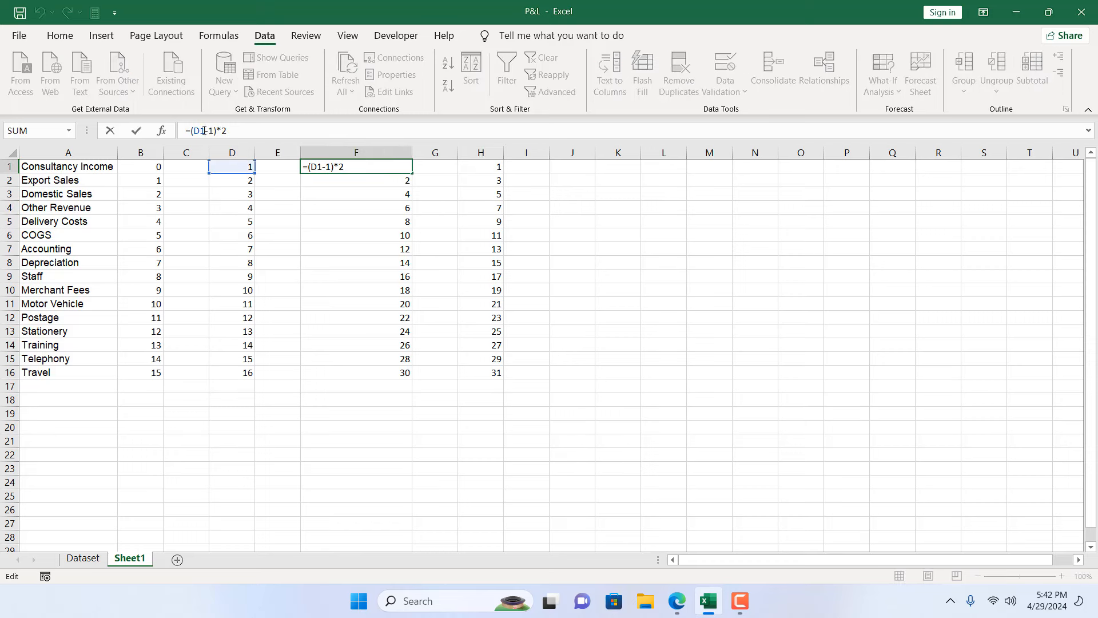
double_click(204, 130)
key(BackSpace)
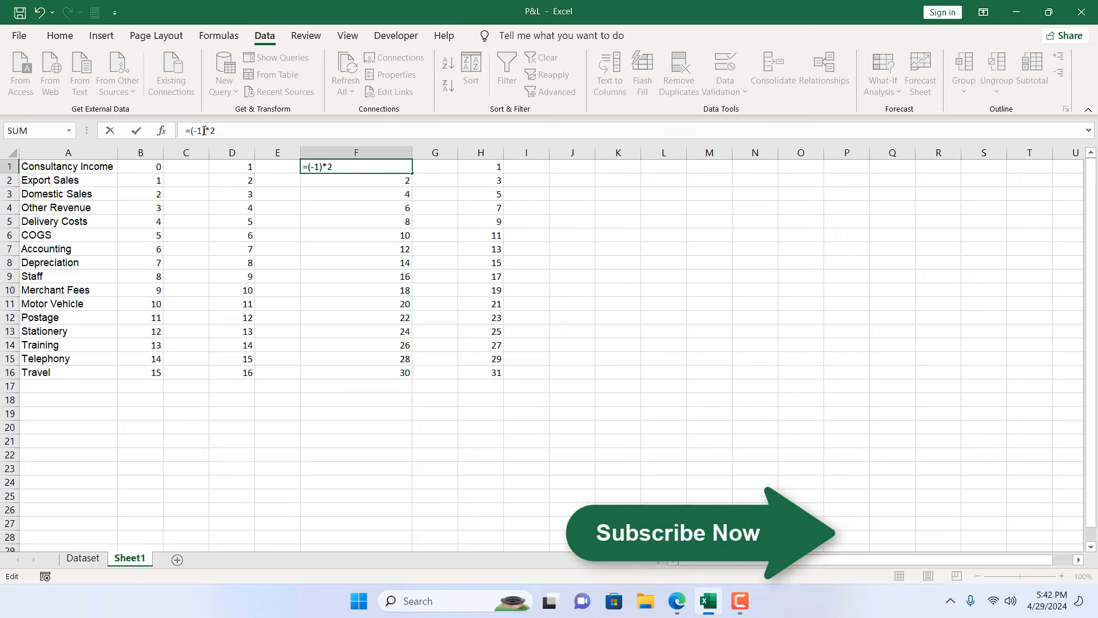
text(ROW()
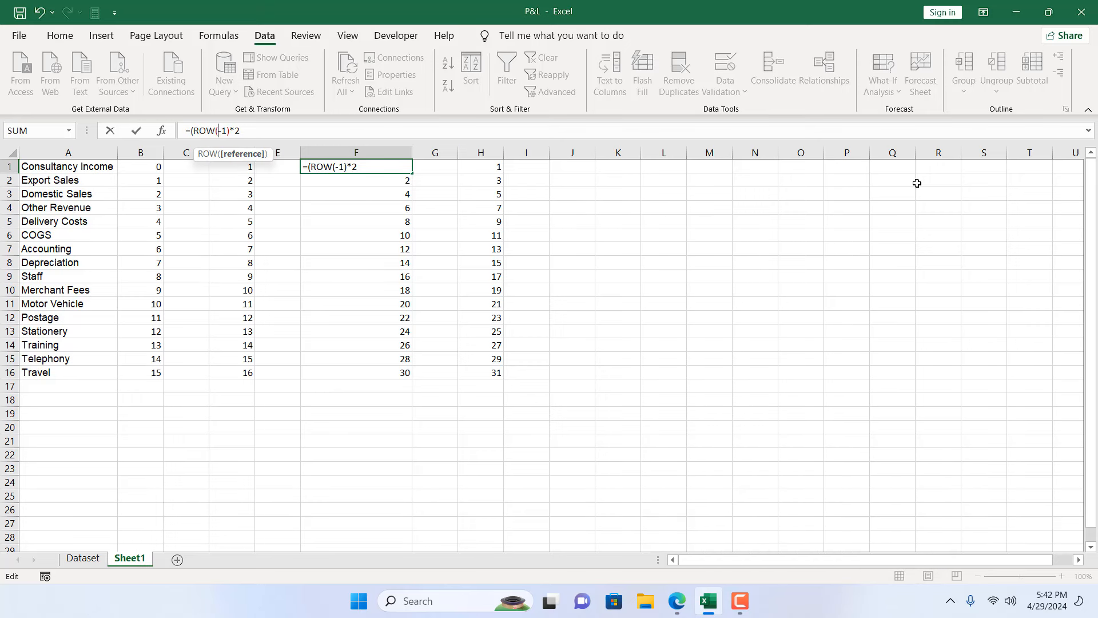
click(1029, 167)
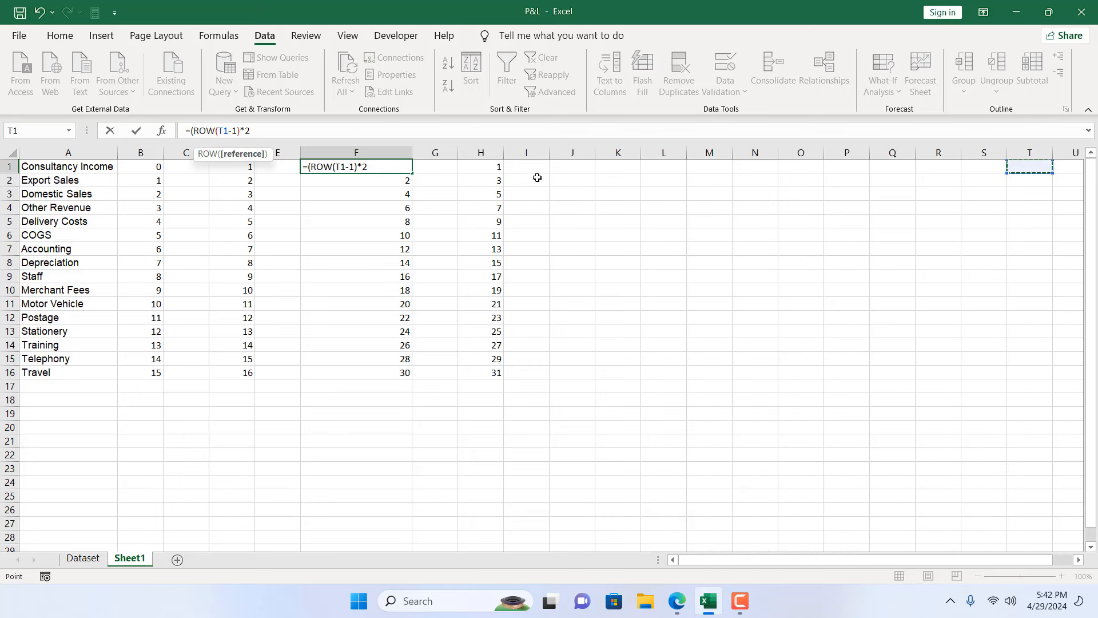
click(227, 130)
text())
key(Return)
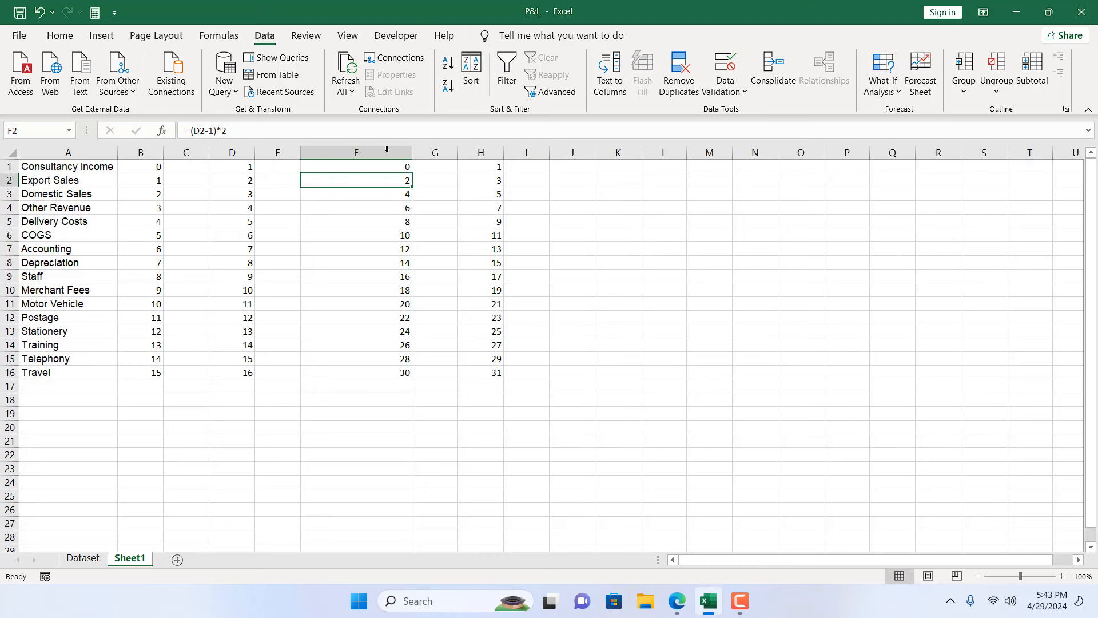
Fill the ROW-based formula from F1 down to F16 and check the copied formulas.
click(381, 168)
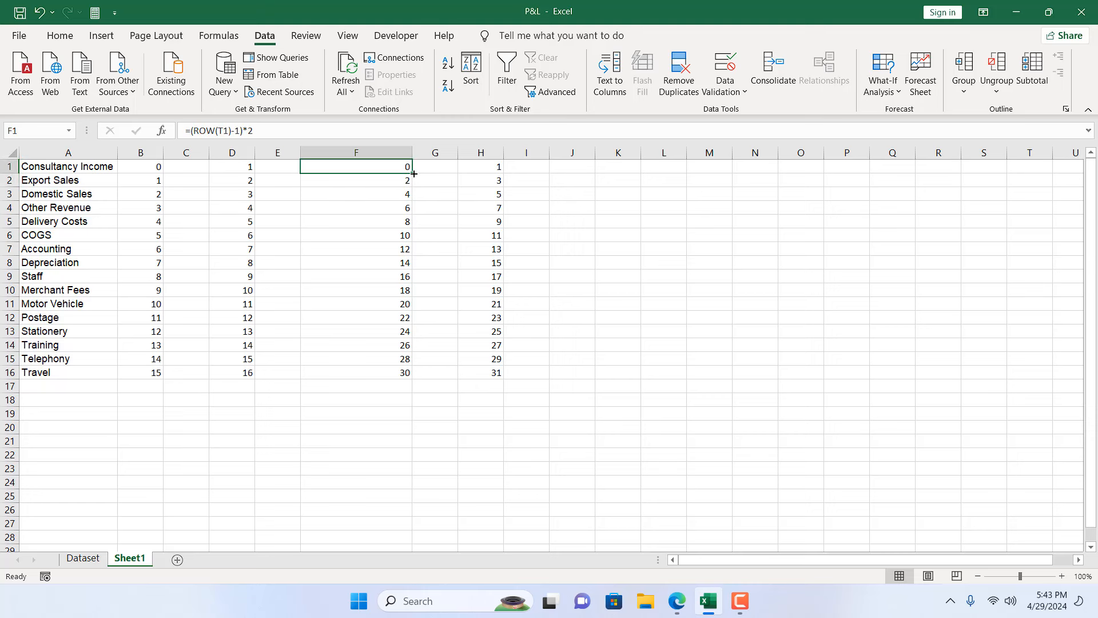
double_click(413, 172)
click(383, 210)
click(381, 291)
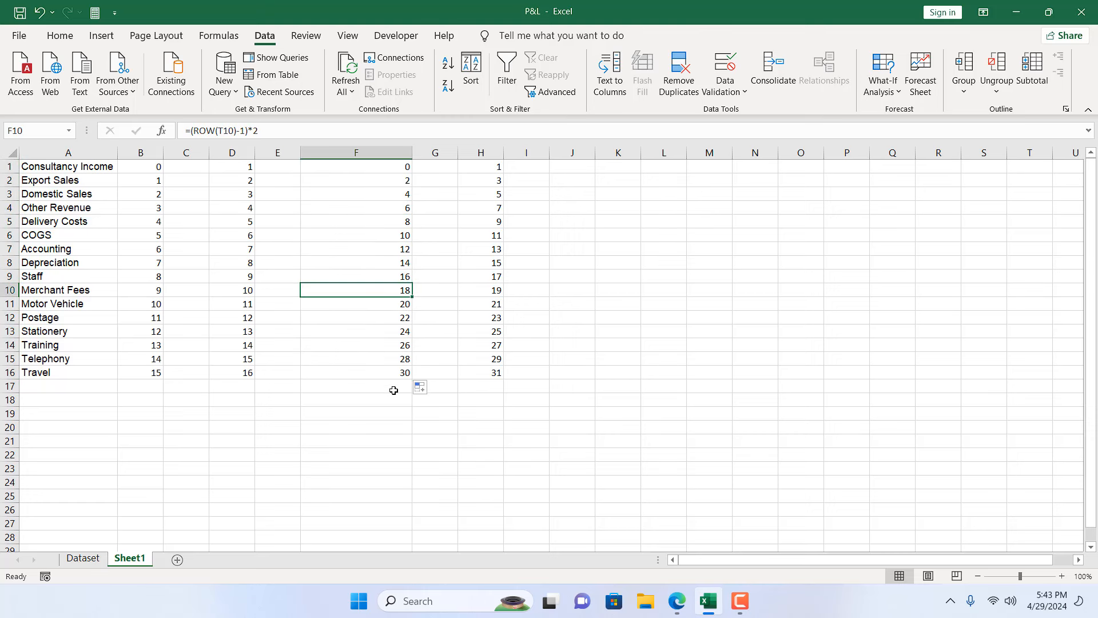
click(243, 147)
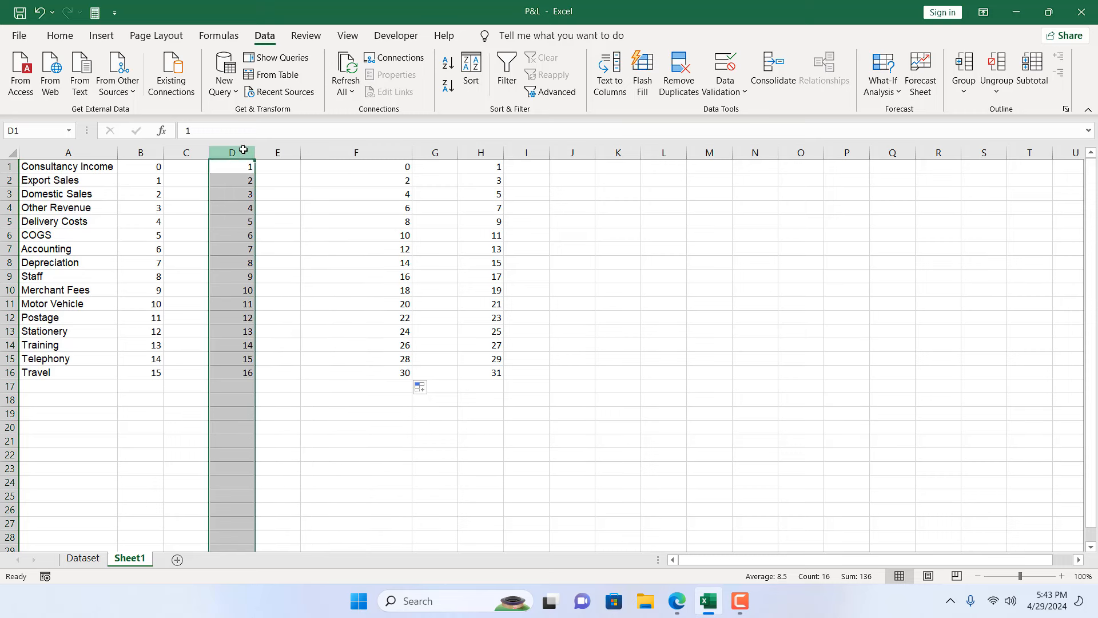
Change the formula in H1 to =(ROW(T1)*2)-1 and fill it down to H16.
click(495, 168)
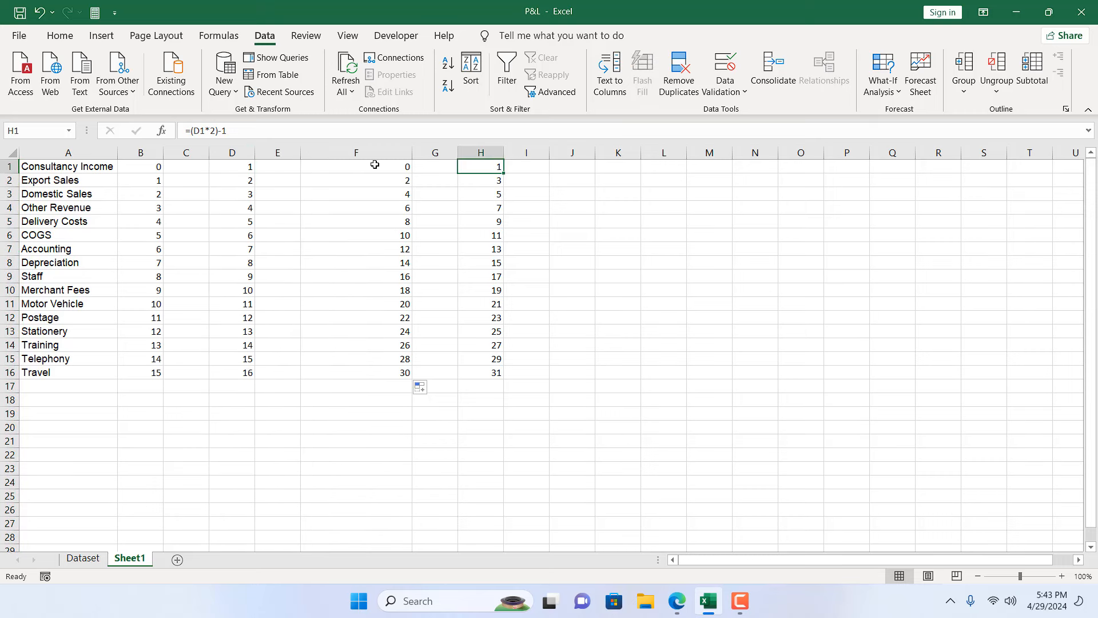
double_click(202, 130)
text(Ro)
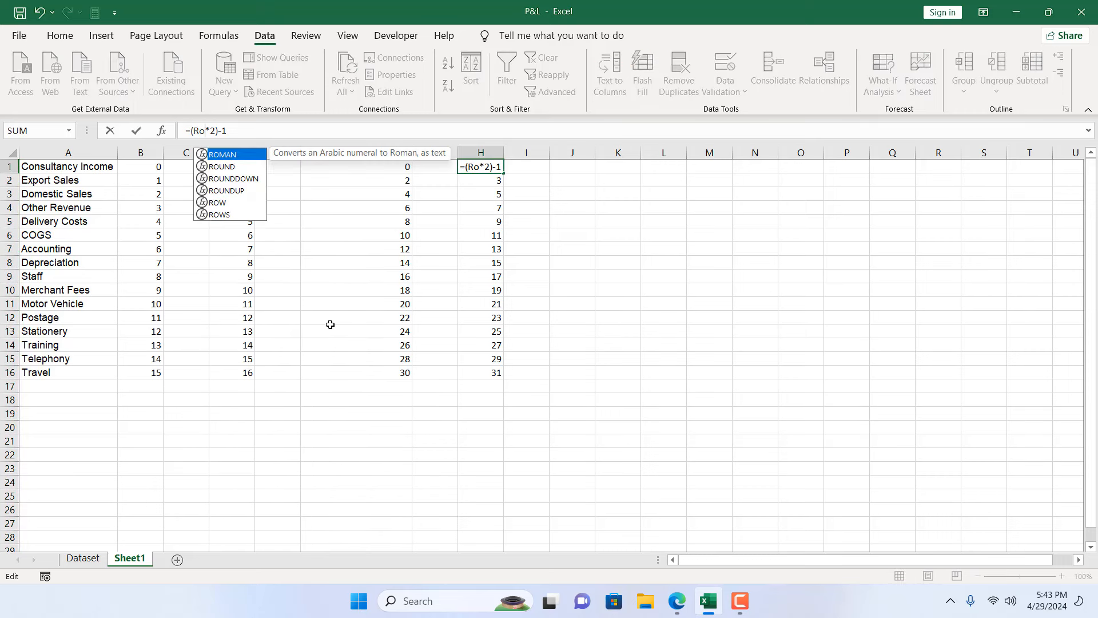
text(w)
key(Tab)
click(1014, 165)
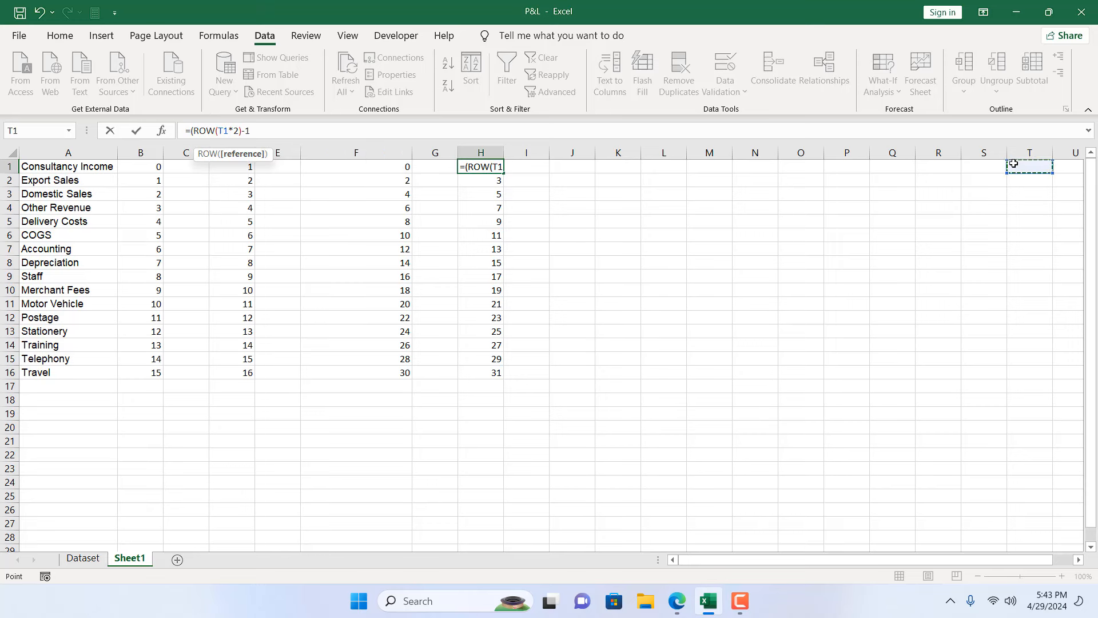
text())
key(ctrl+Return)
double_click(503, 173)
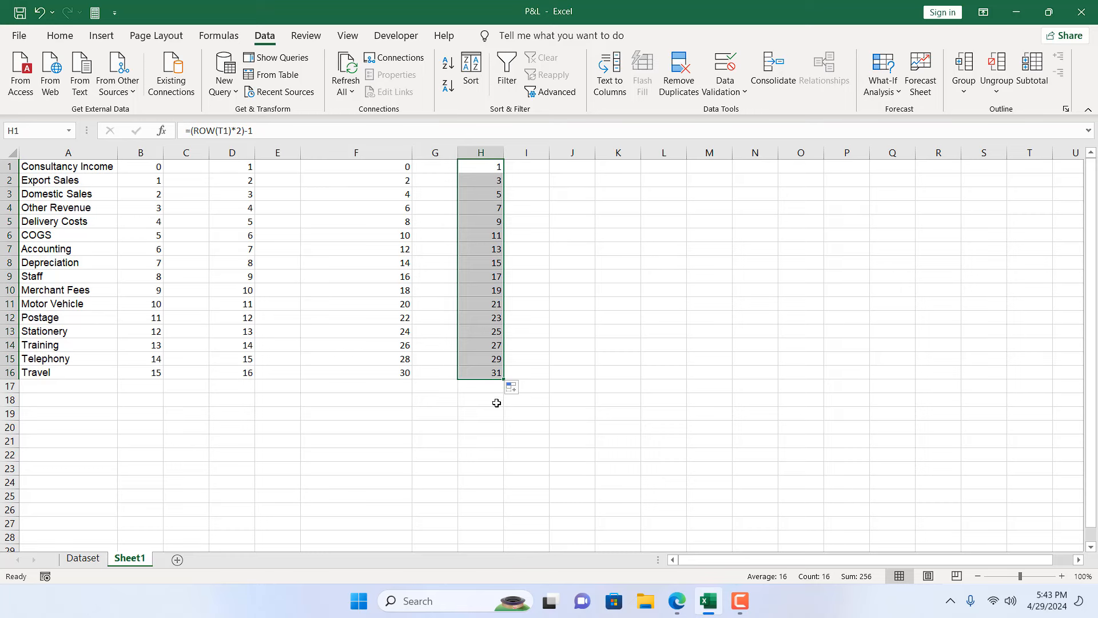
Delete columns B to D, keeping the account names and the two ROW-based offset sequences.
drag(223, 152, 153, 152)
right_click(155, 152)
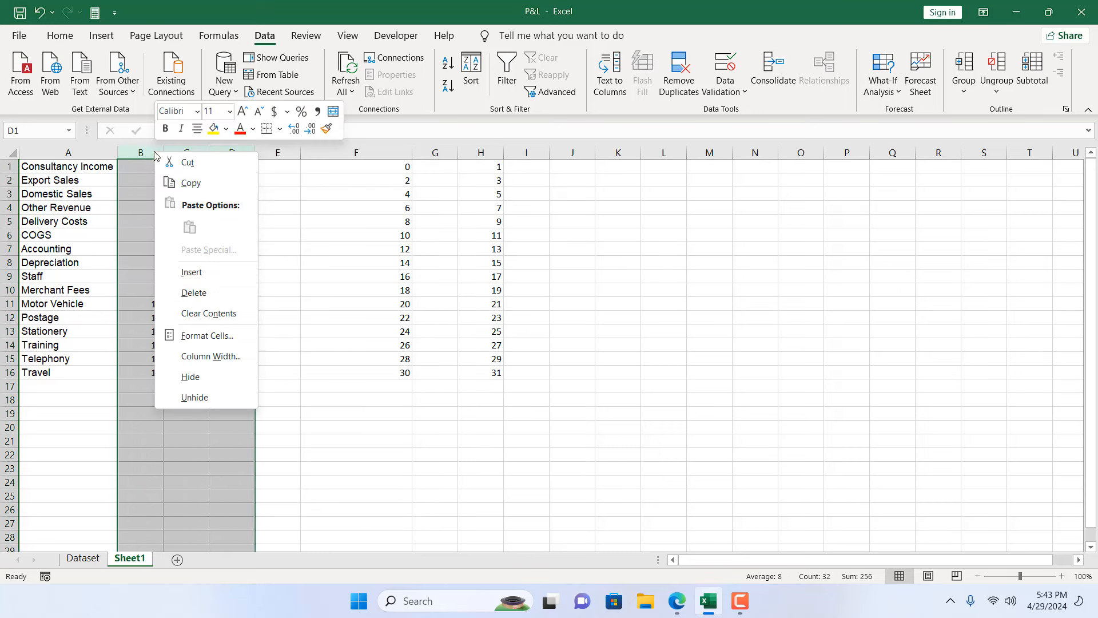
click(183, 293)
click(606, 385)
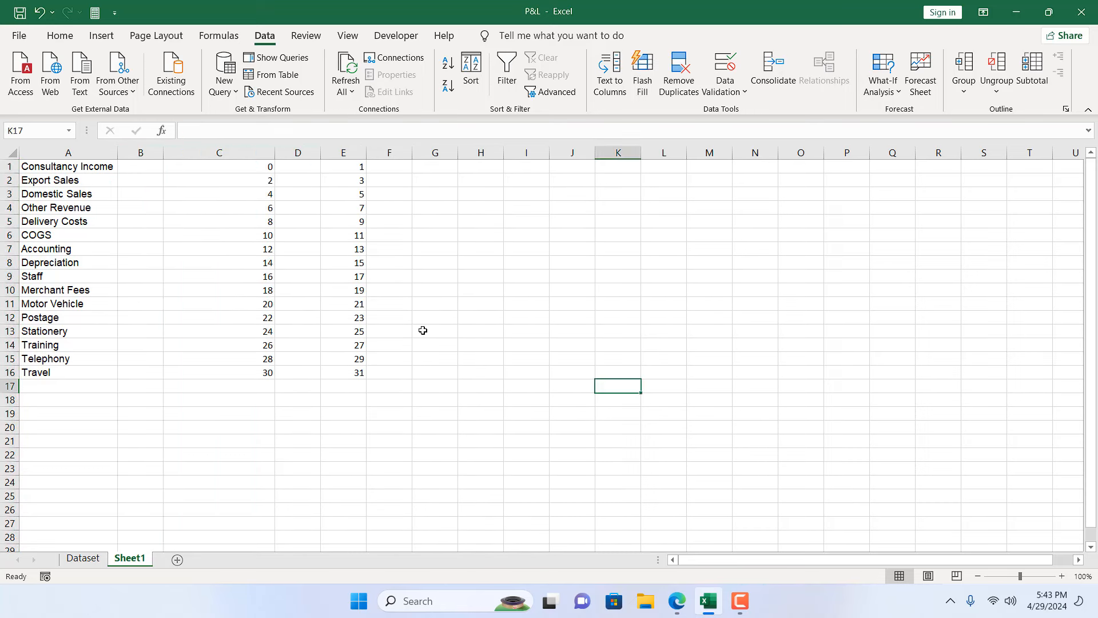
Enter an OFFSET formula in B1 with absolute reference $A$1, rows from C1 and a column offset of 0.
click(269, 163)
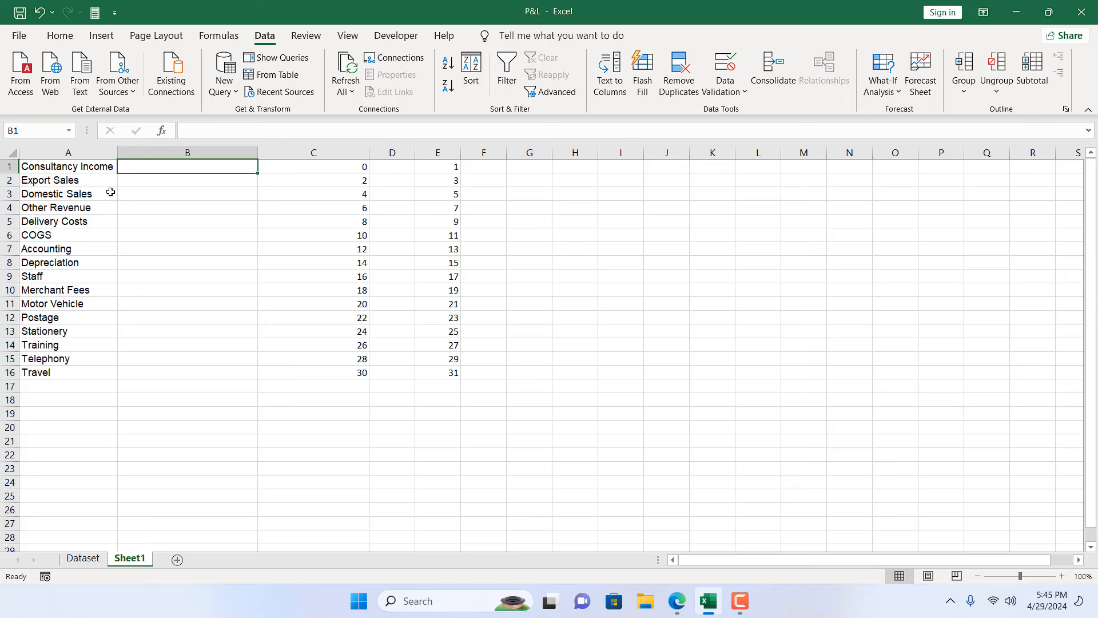
text(=off)
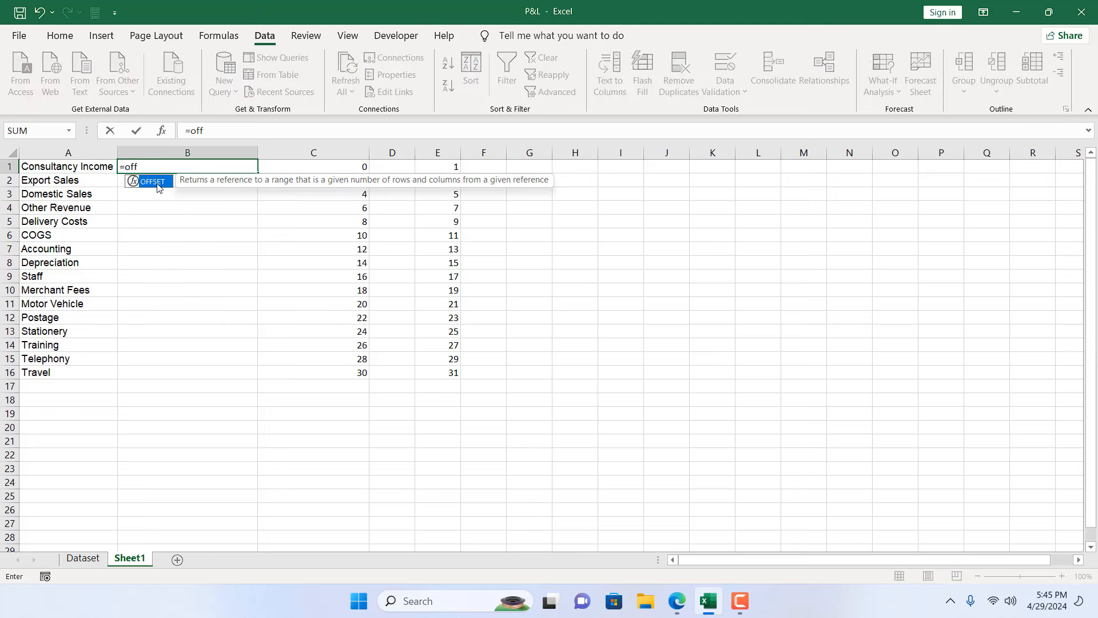
double_click(158, 183)
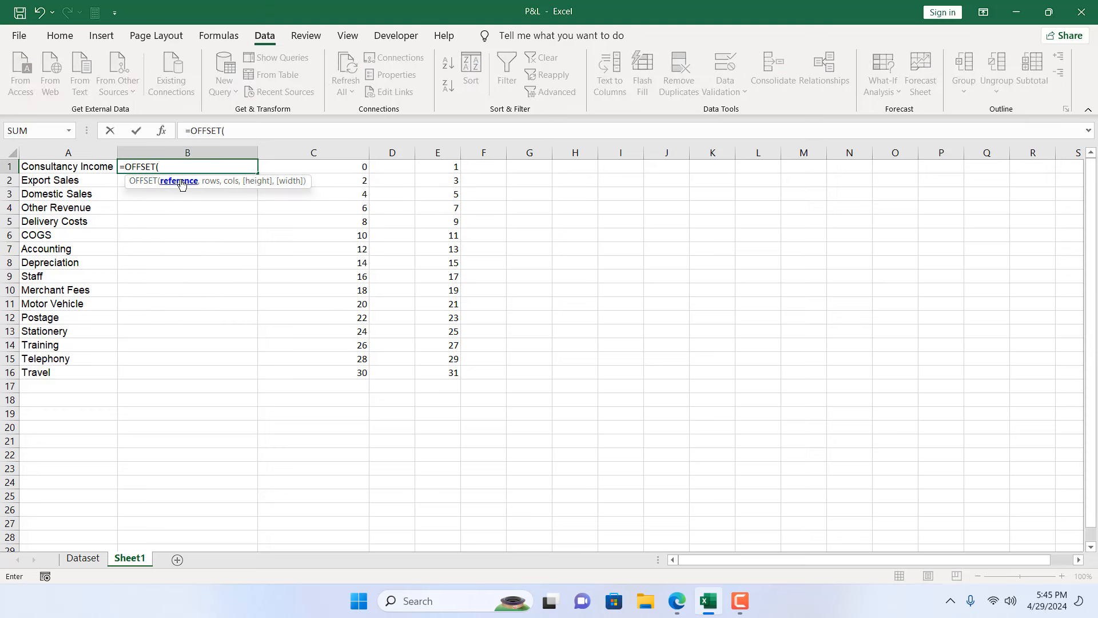
click(88, 165)
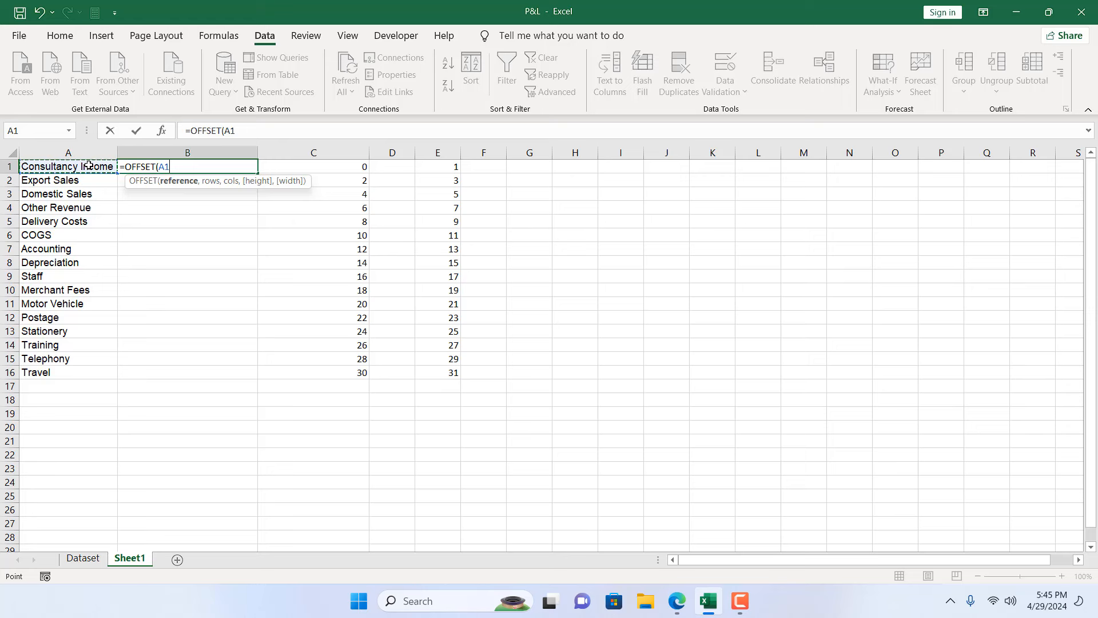
key(F4)
text(,)
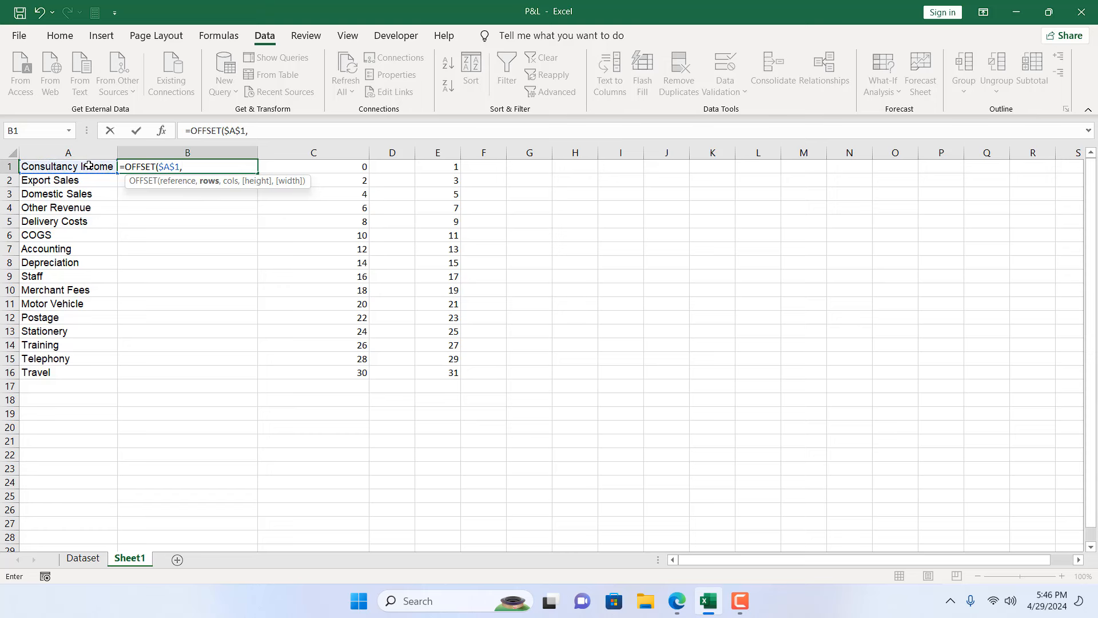
click(325, 167)
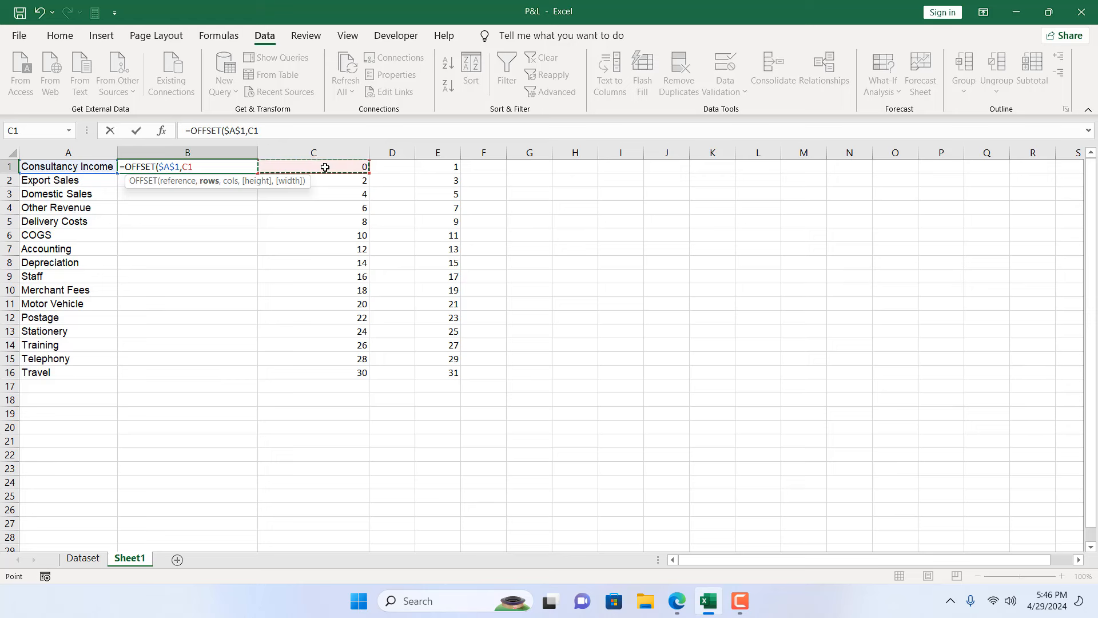
text(,0)
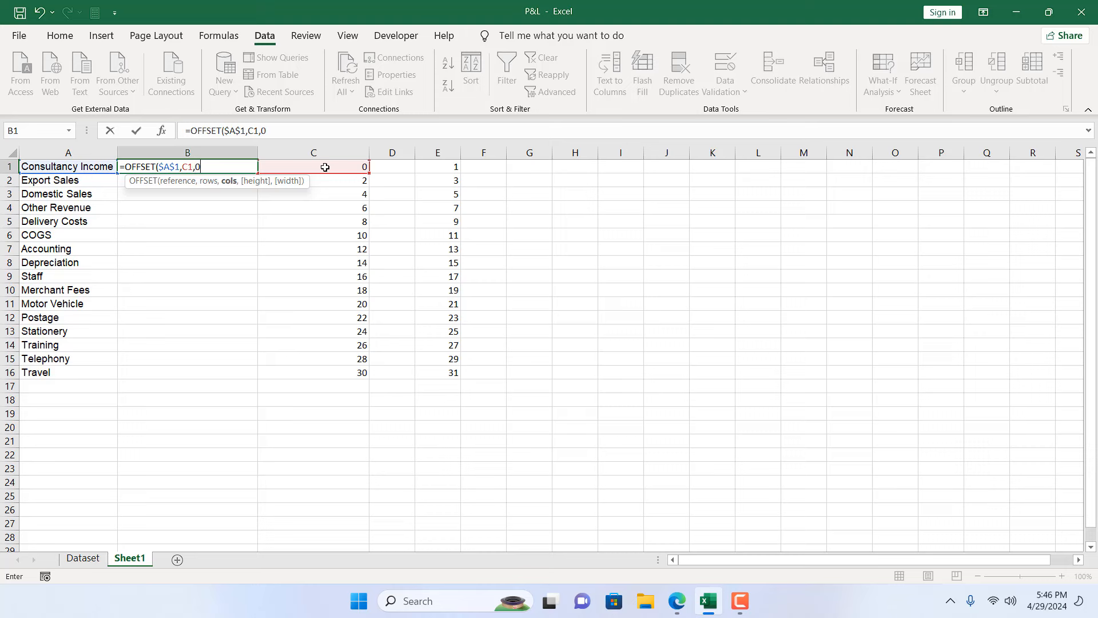
key(Return)
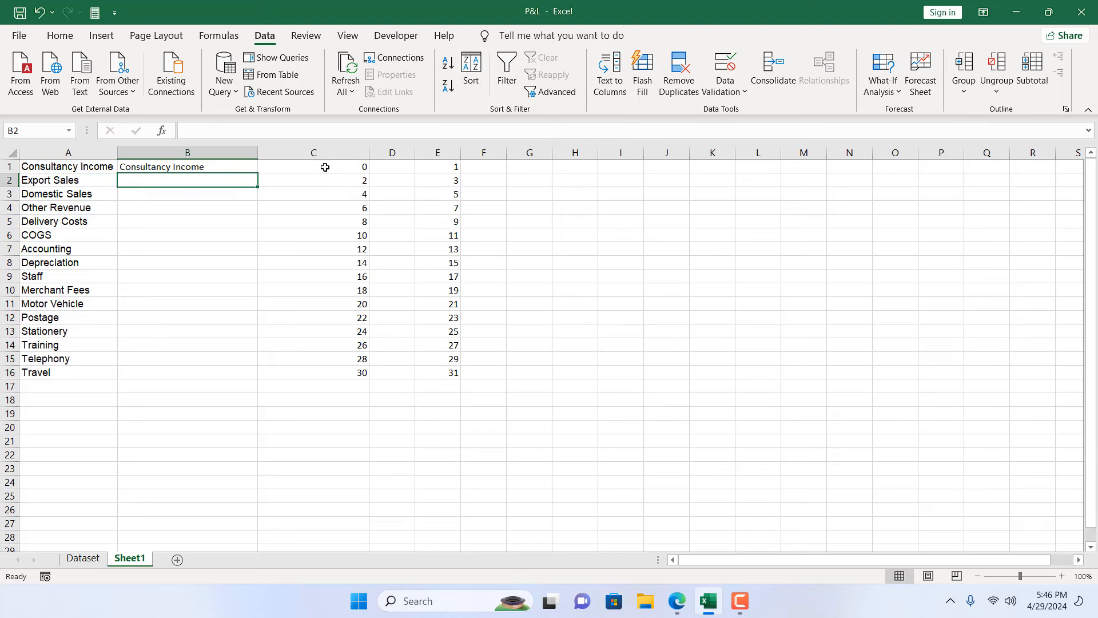
Fill the OFFSET formula from B1 down to B12 and compare the extracted accounts with column A.
key(Up)
drag(258, 173, 283, 323)
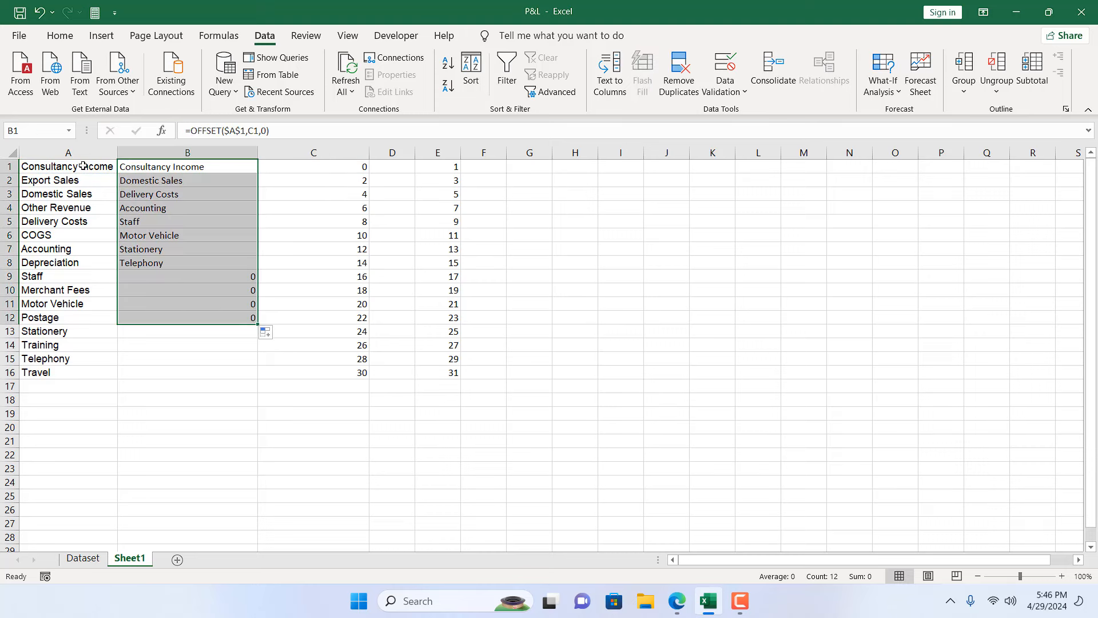
click(129, 179)
click(69, 197)
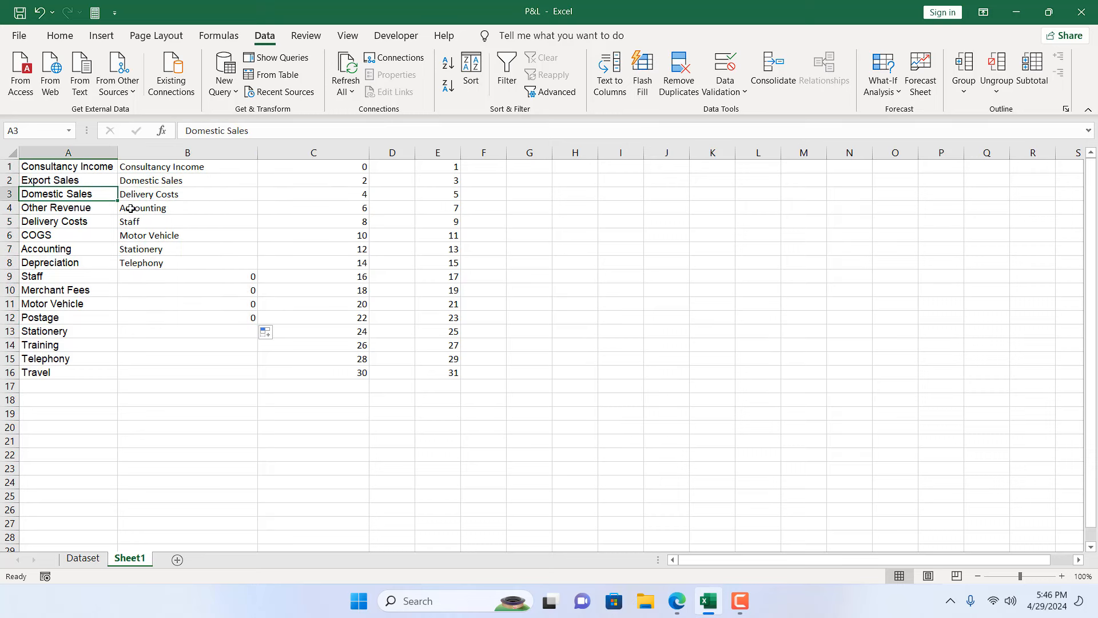
click(130, 209)
click(174, 169)
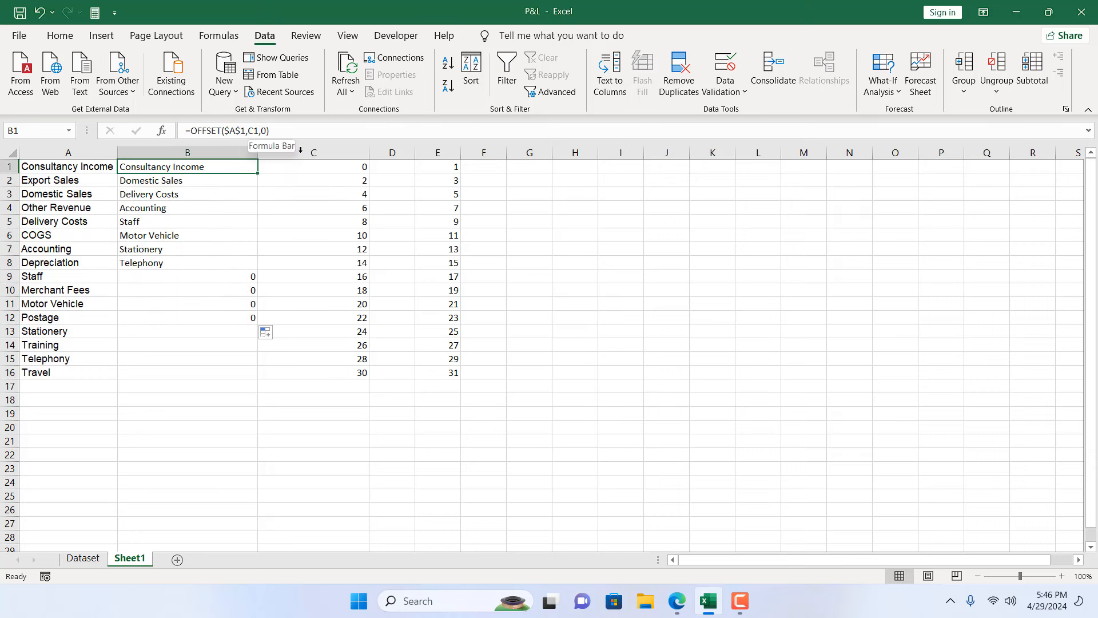
Move the expression (ROW(Q1)-1)*2 out of C1 into B1's OFFSET formula, replacing the C1 reference.
click(264, 222)
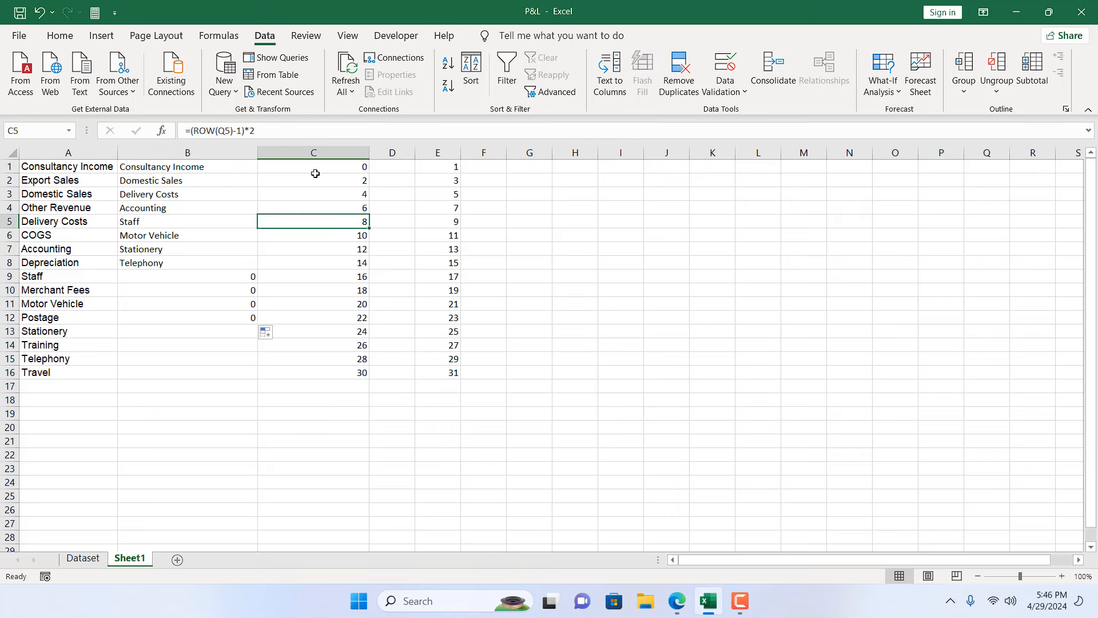
click(314, 165)
drag(263, 131, 191, 131)
double_click(253, 131)
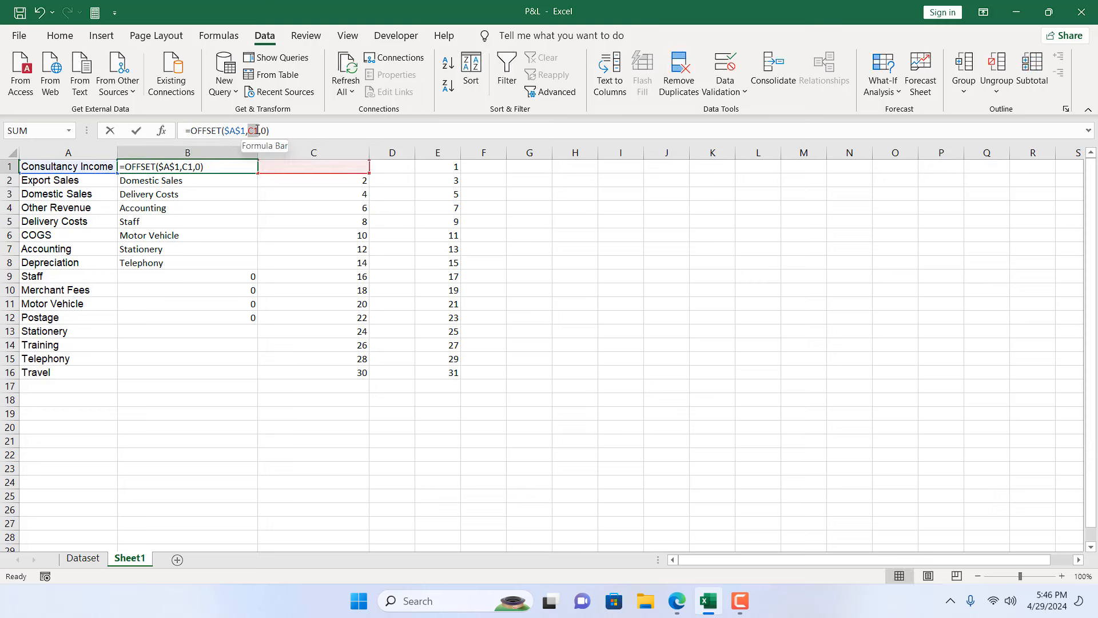
key(ctrl+v)
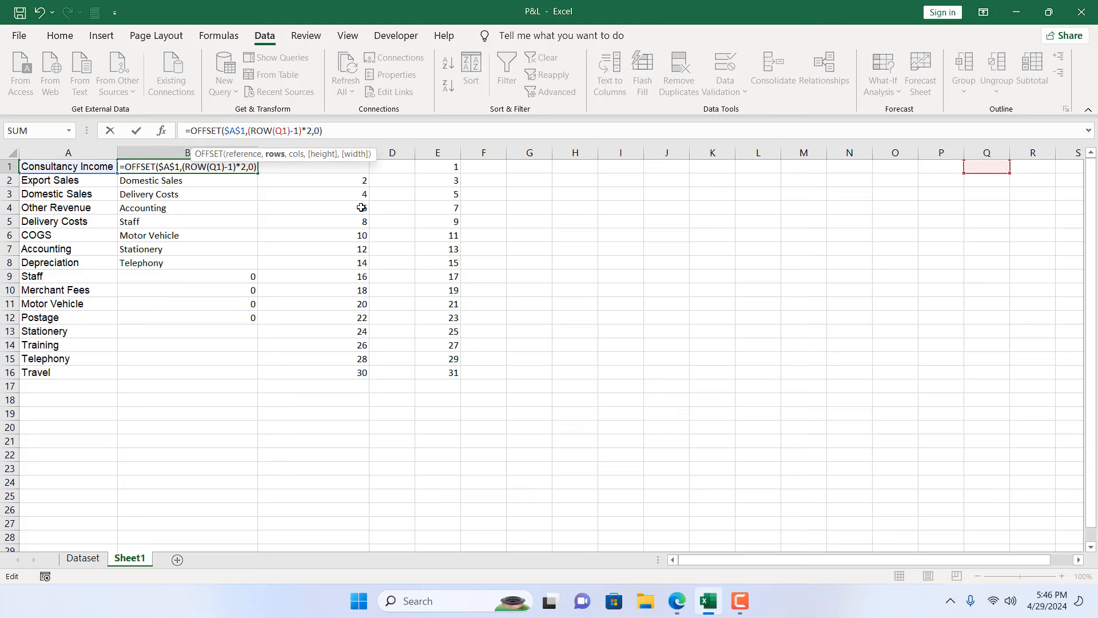
click(350, 136)
key(Return)
key(Return)
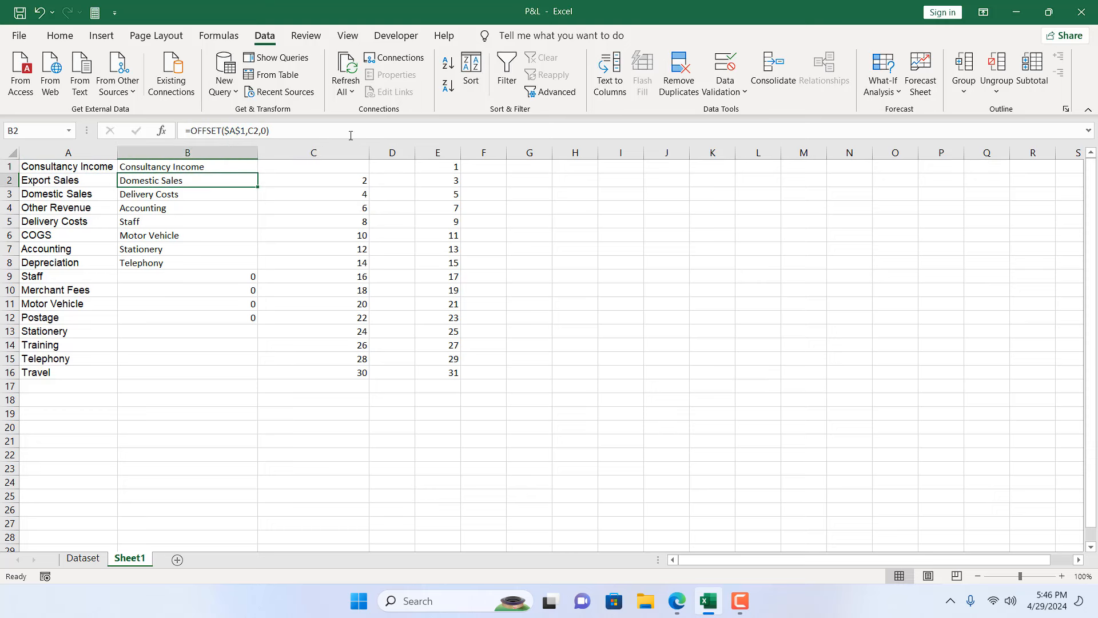
Fill the combined OFFSET and ROW formula from B1 down to B12.
click(211, 170)
double_click(258, 175)
key(ctrl+Down)
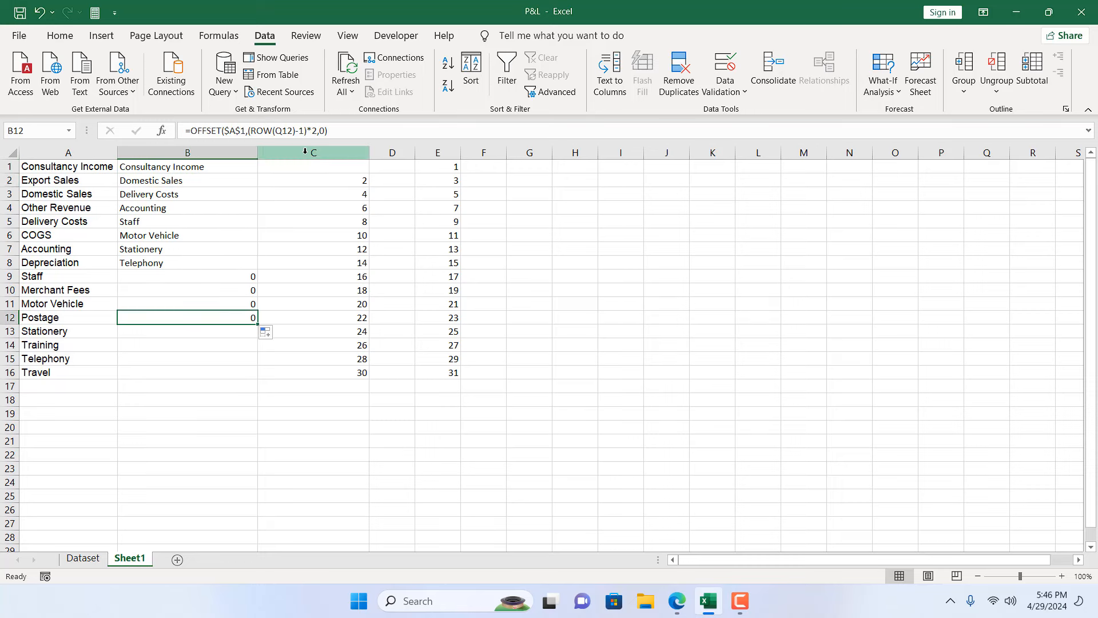
Delete helper column C with the even-number offset sequence.
right_click(306, 153)
click(341, 296)
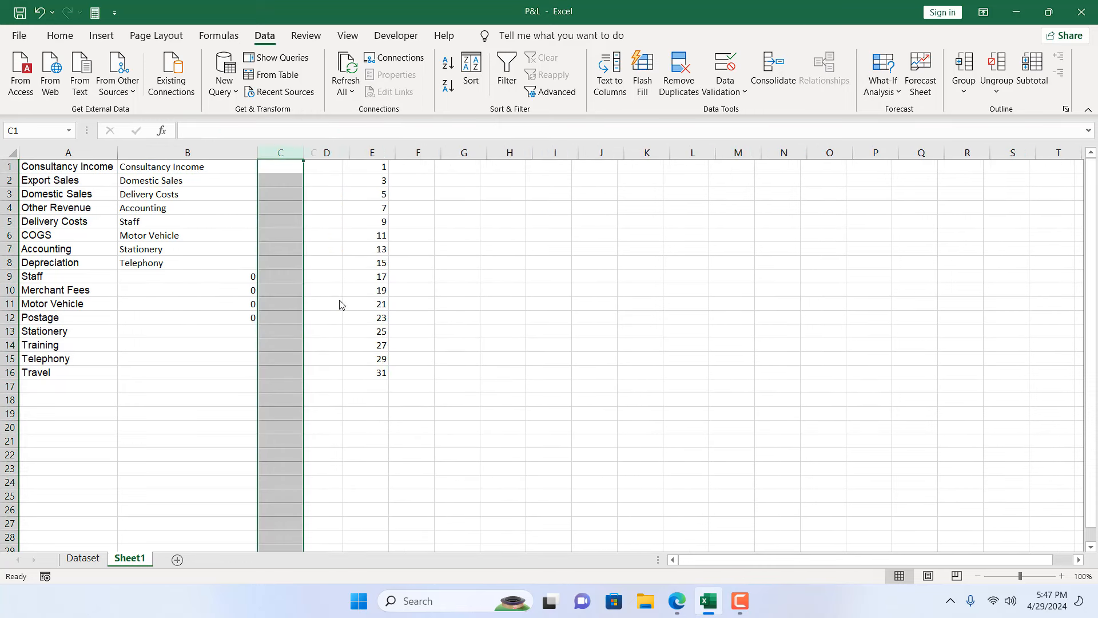
click(458, 467)
Examine how the ROW expression is nested in the OFFSET formula in B1.
click(158, 170)
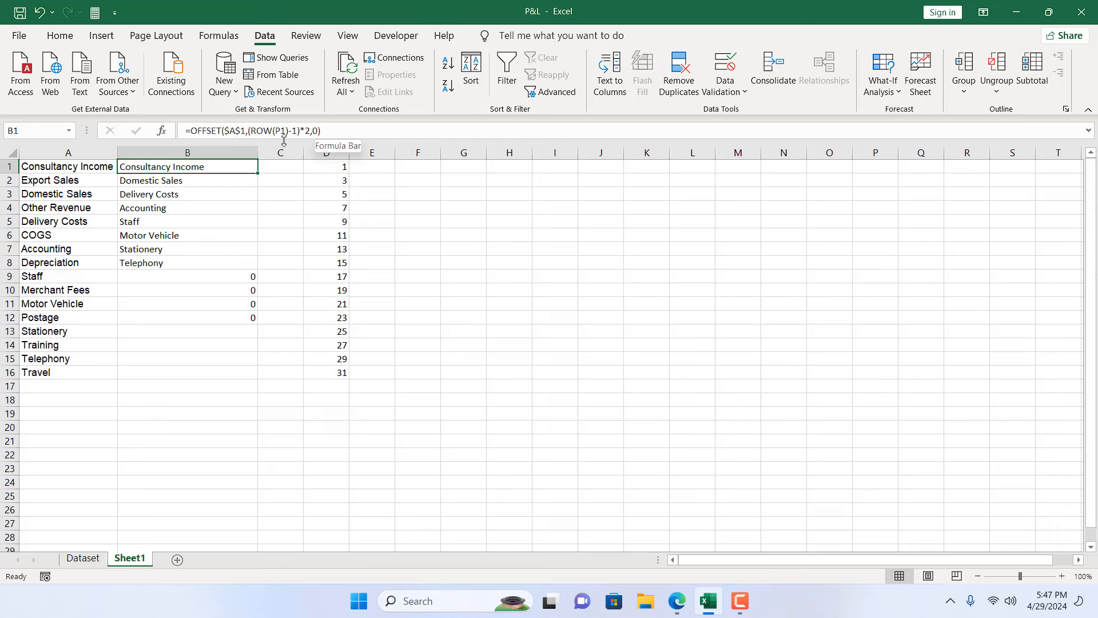
click(335, 129)
key(Return)
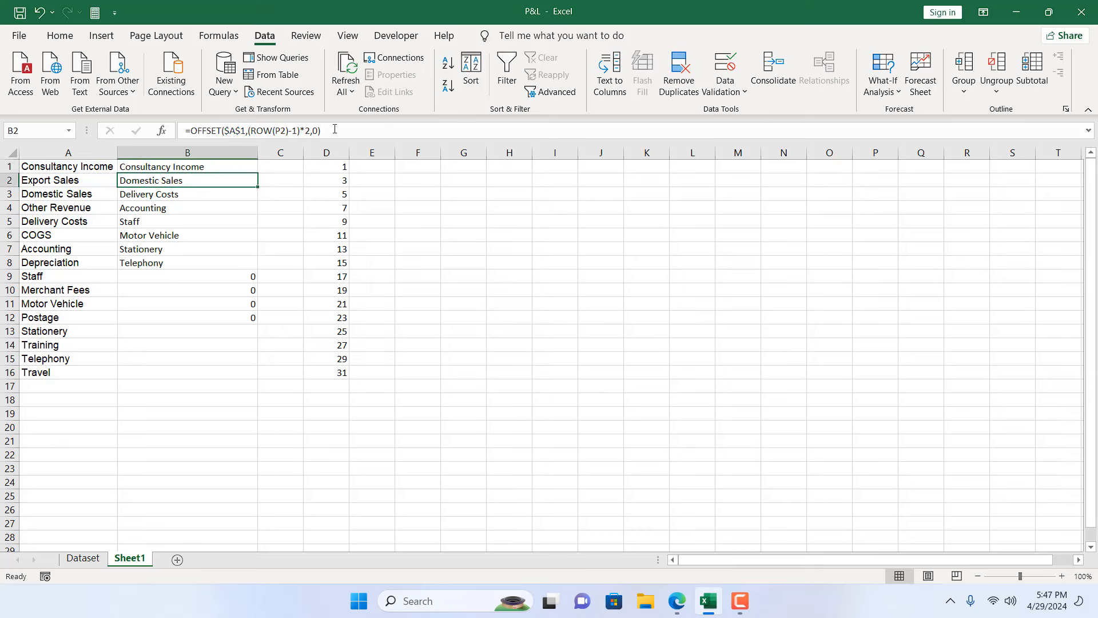
Copy the expression (ROW(P1)*2)-1 from D1 and enter =OFFSET($A$1,(ROW(P1)*2)-1,0) in F1.
click(337, 164)
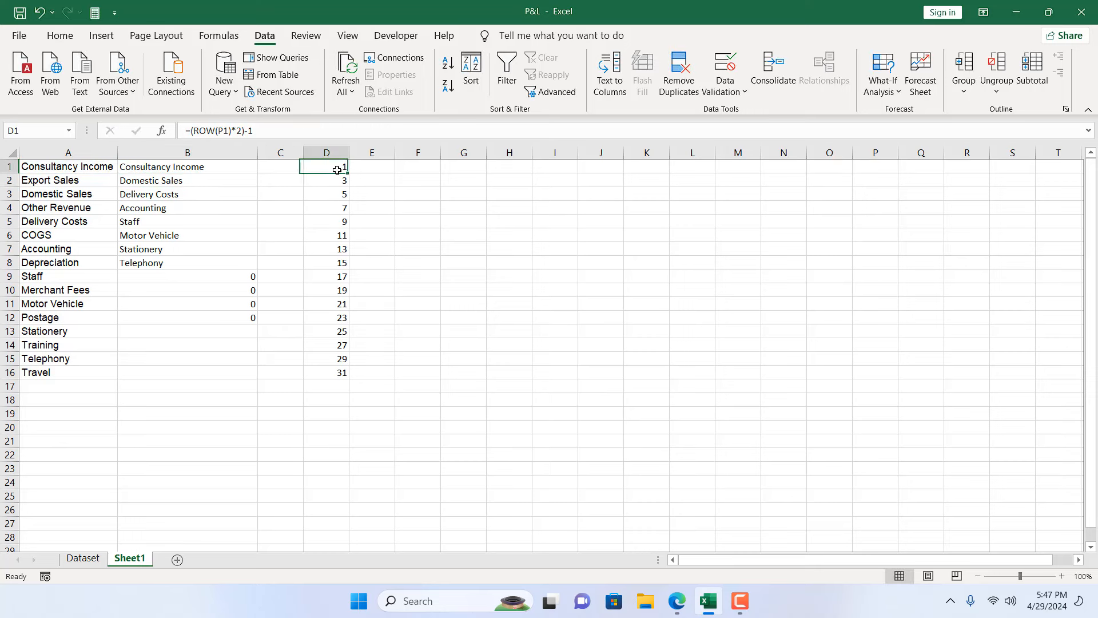
click(277, 132)
key(Return)
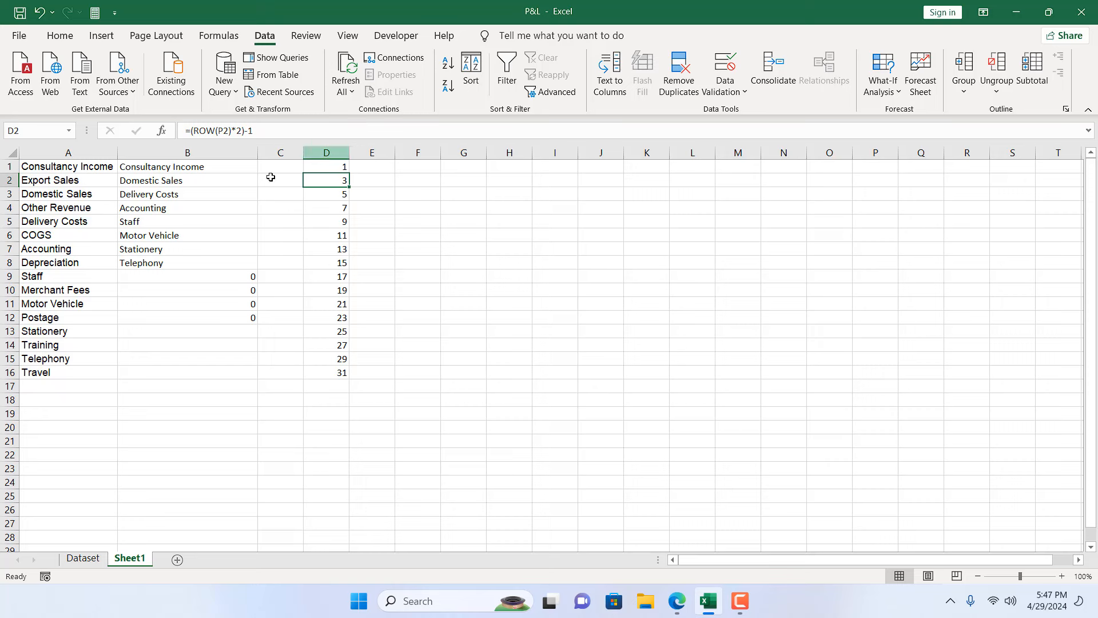
click(421, 170)
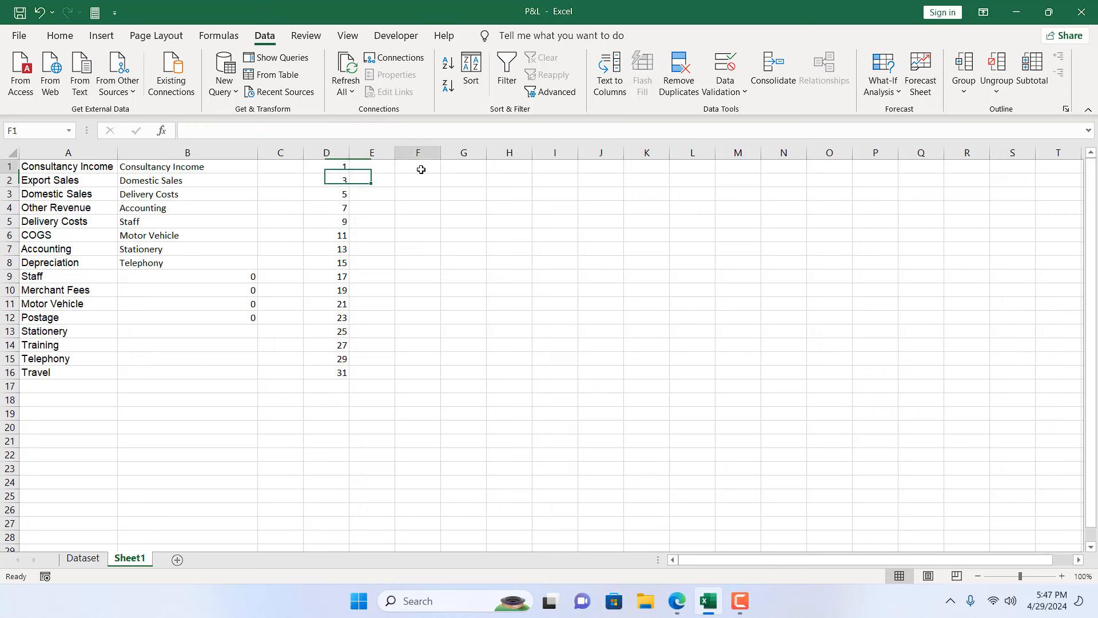
text(=)
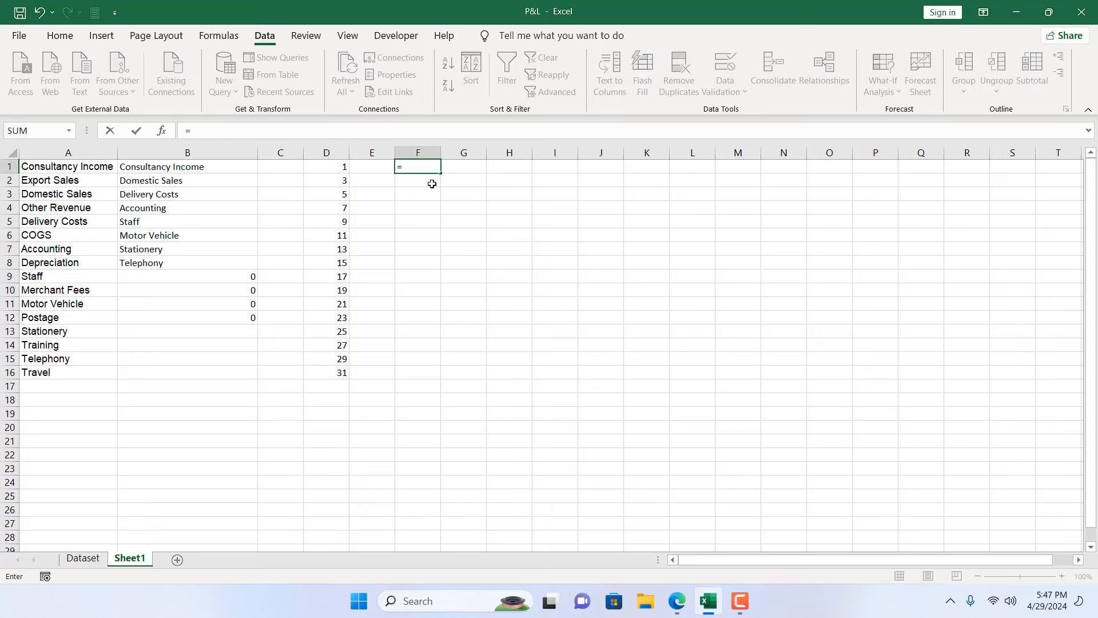
text(offset()
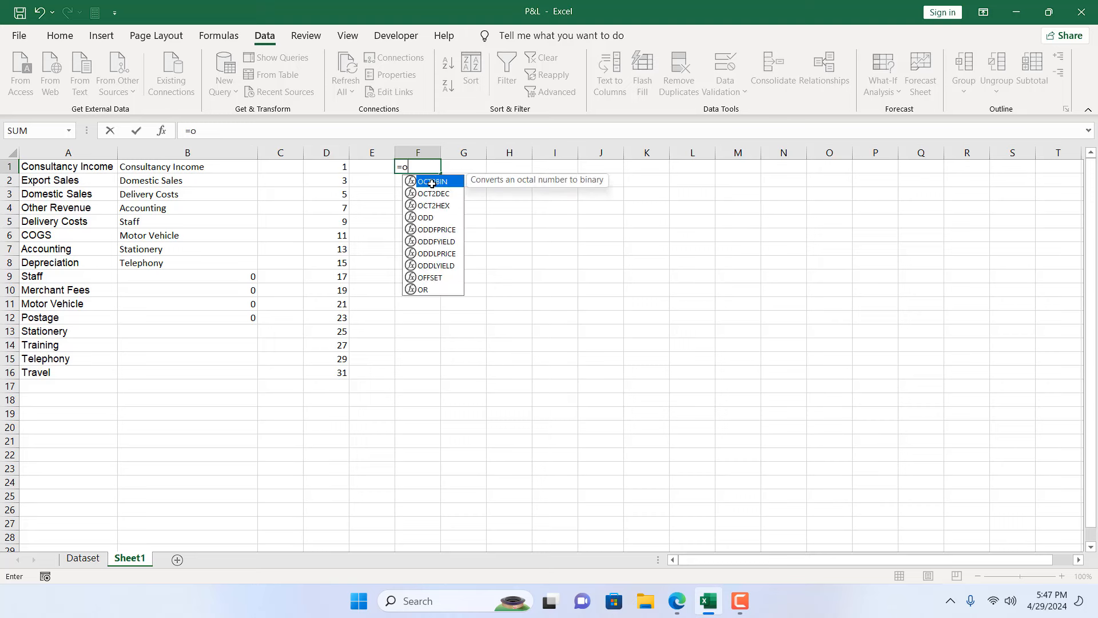
click(83, 166)
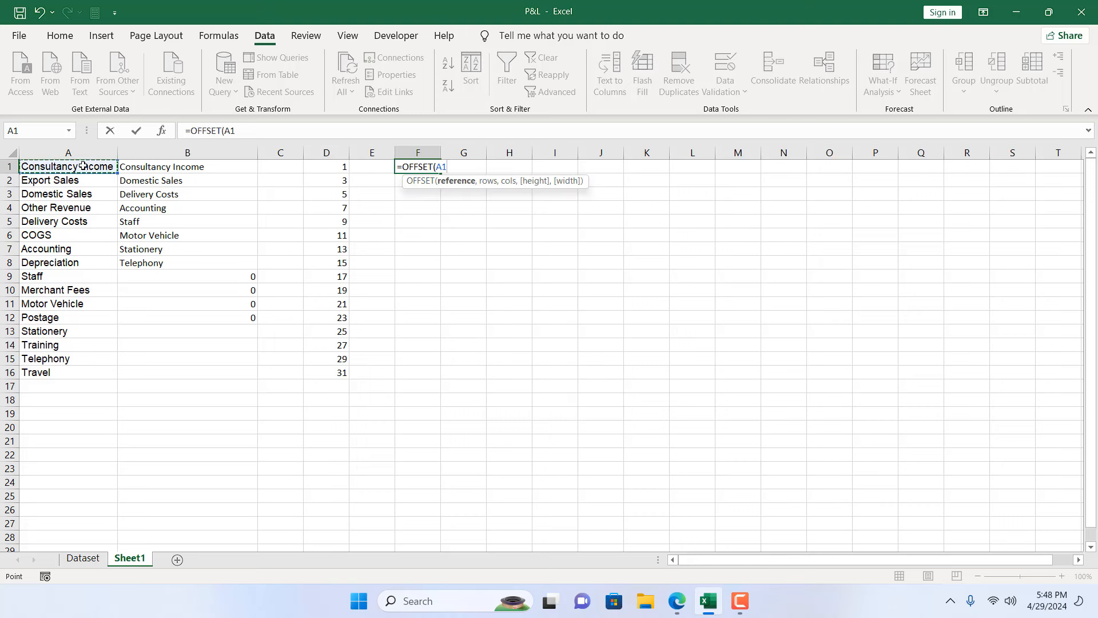
key(F4)
text(,)
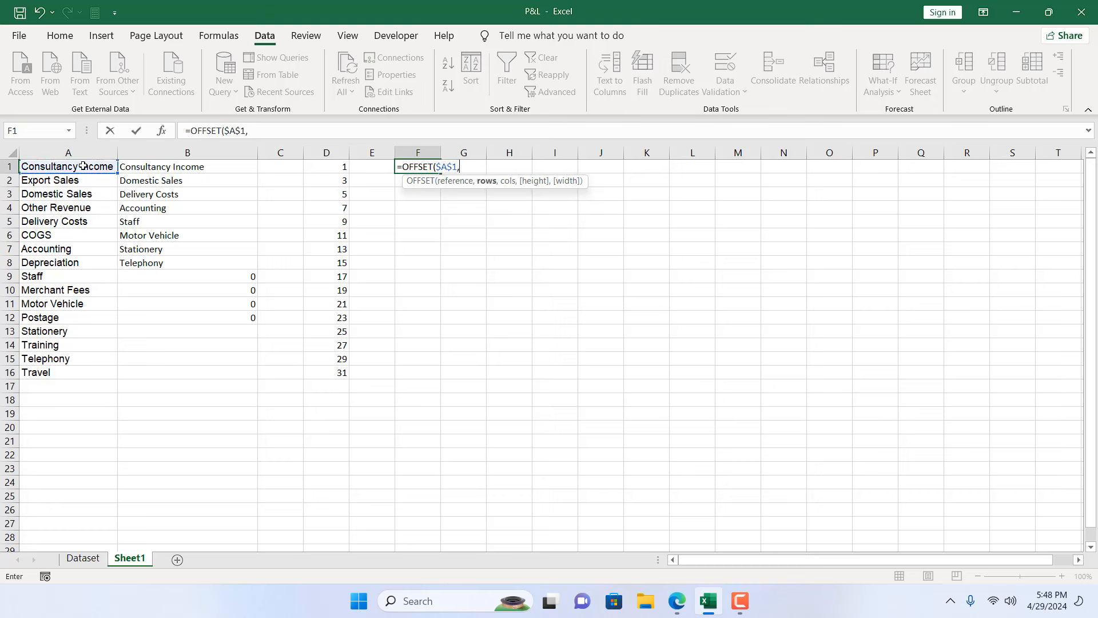
text((ROW(P1)*2)-1)
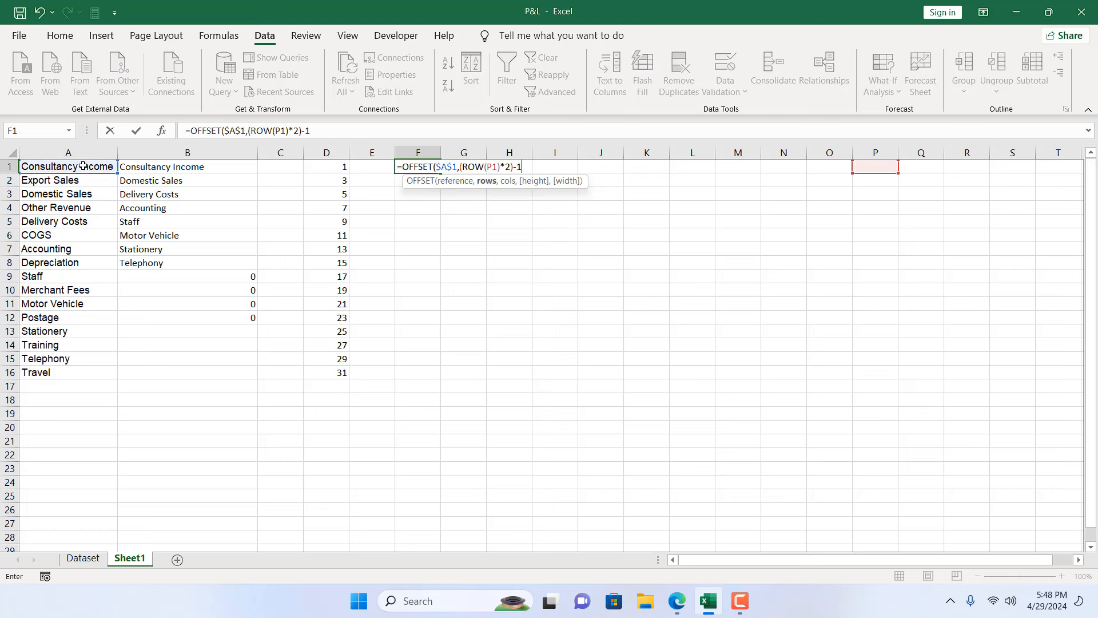
text(,0))
key(Return)
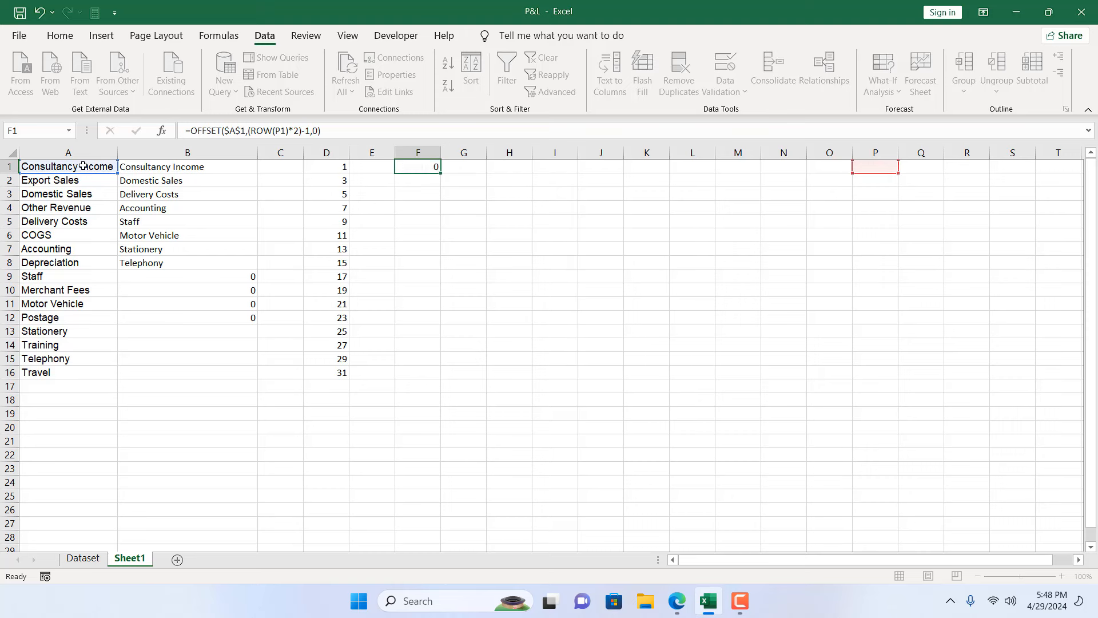
Check F1's result against A2 and fill the formula from F1 down to F9.
click(421, 170)
click(60, 180)
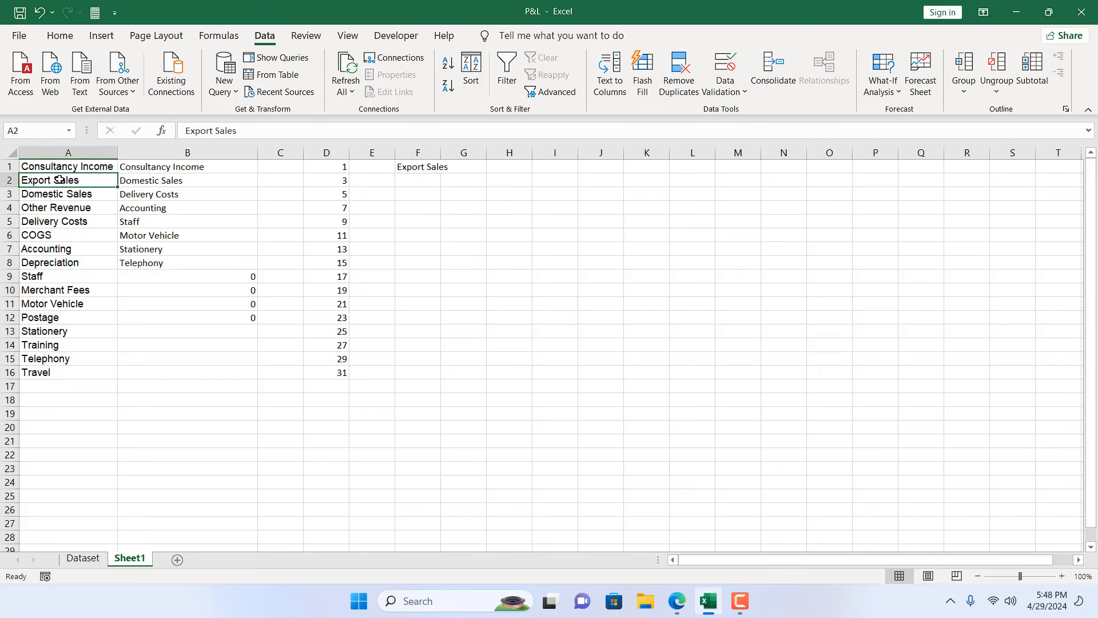
click(435, 166)
drag(441, 173, 439, 277)
Delete columns C to E and clear the surplus zero results below row 8 in both extracted lists.
click(248, 154)
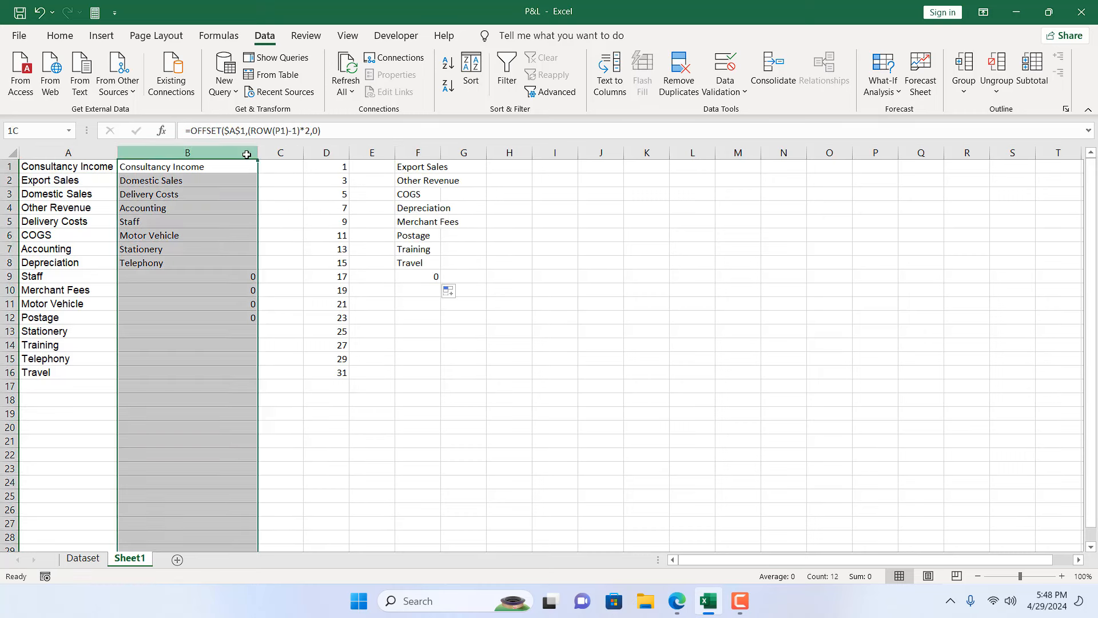
click(299, 154)
shift+click(362, 154)
right_click(366, 153)
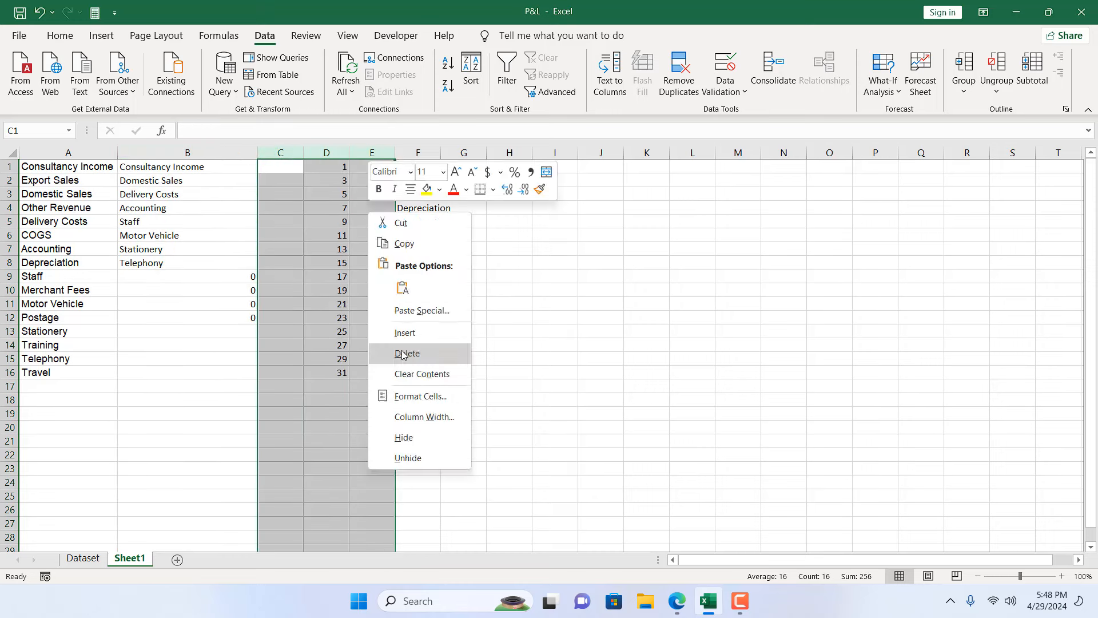
click(400, 350)
click(406, 346)
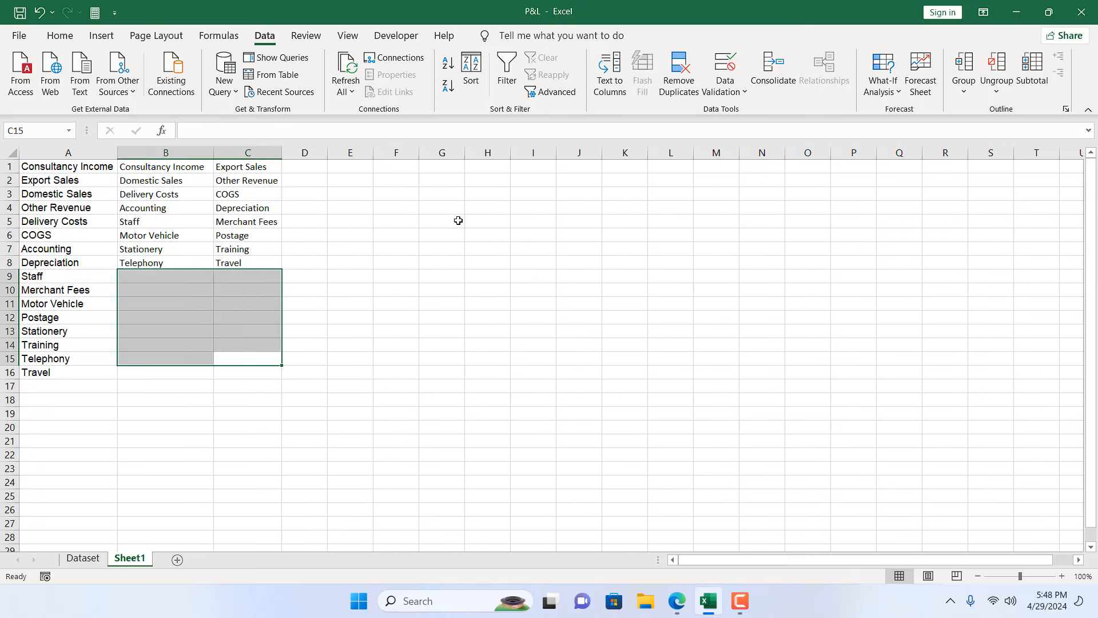
click(430, 248)
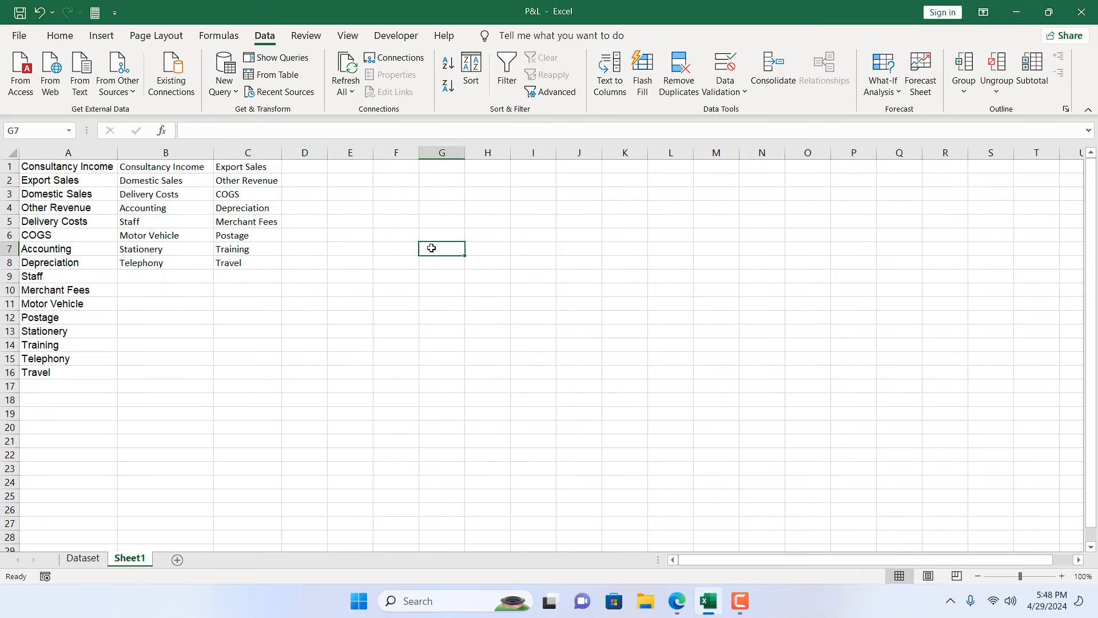
Review the account list in column A, including A2, A4 and A6, against the extraction formula in B1.
click(159, 171)
click(94, 154)
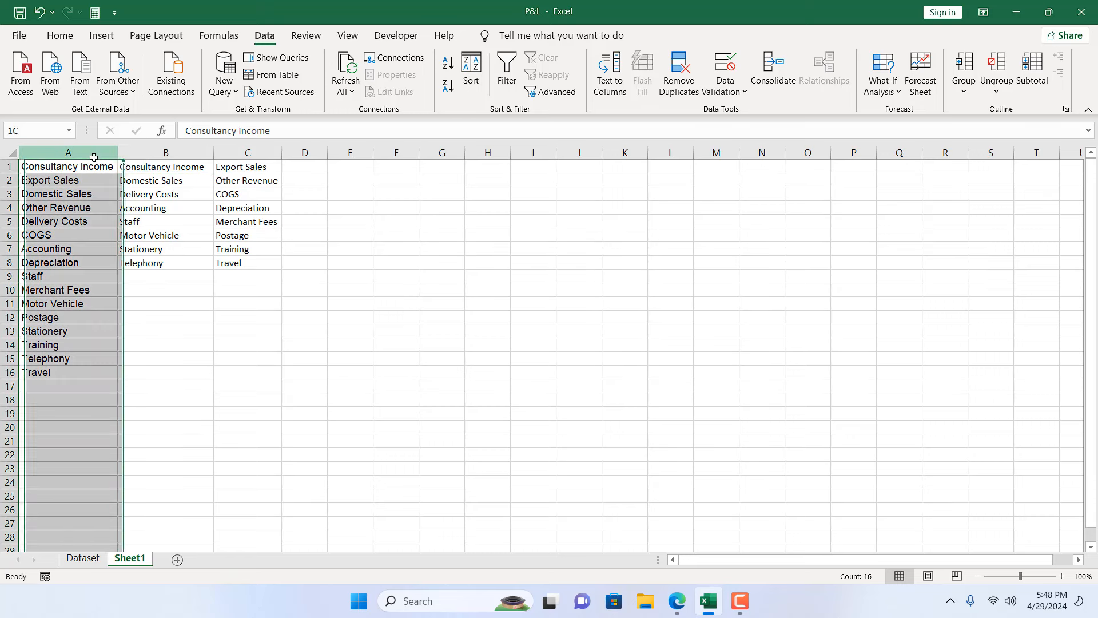
click(128, 169)
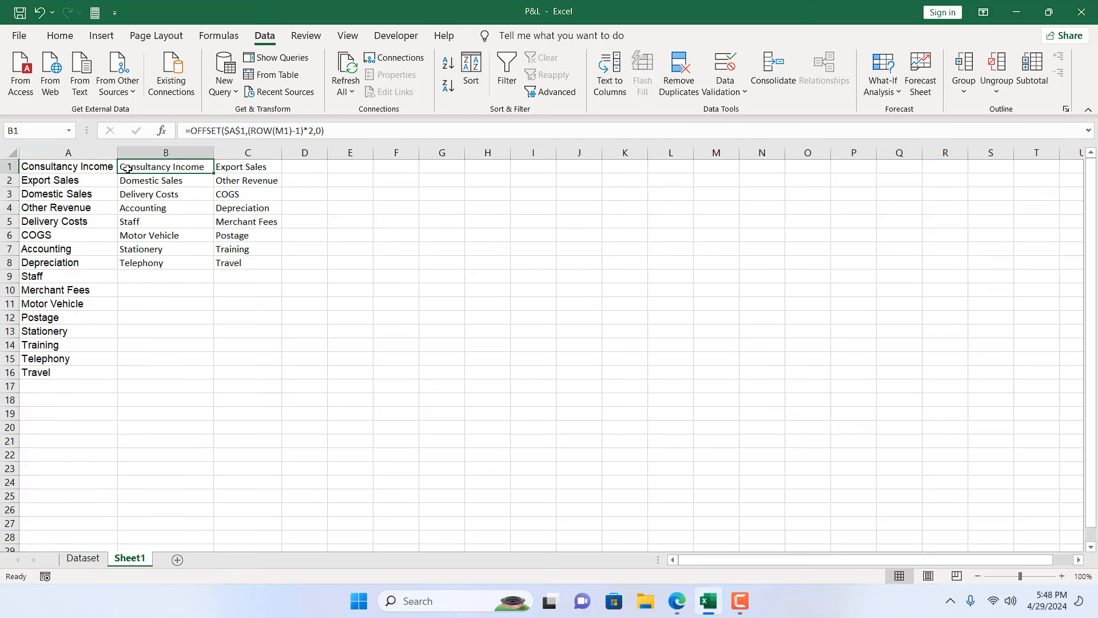
click(57, 180)
click(73, 207)
click(70, 231)
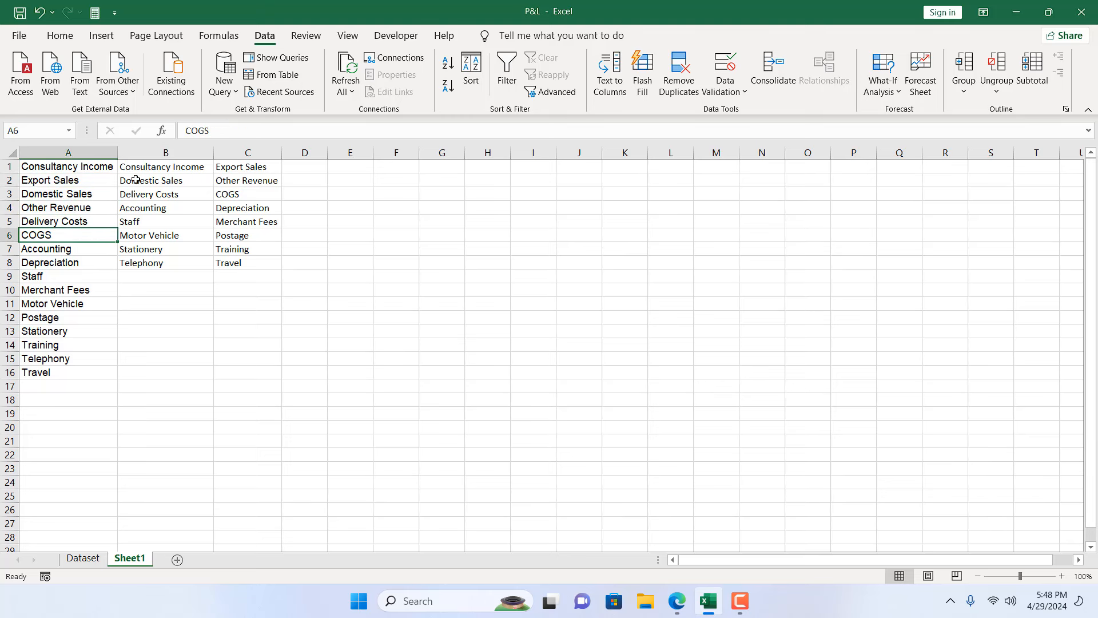
click(140, 169)
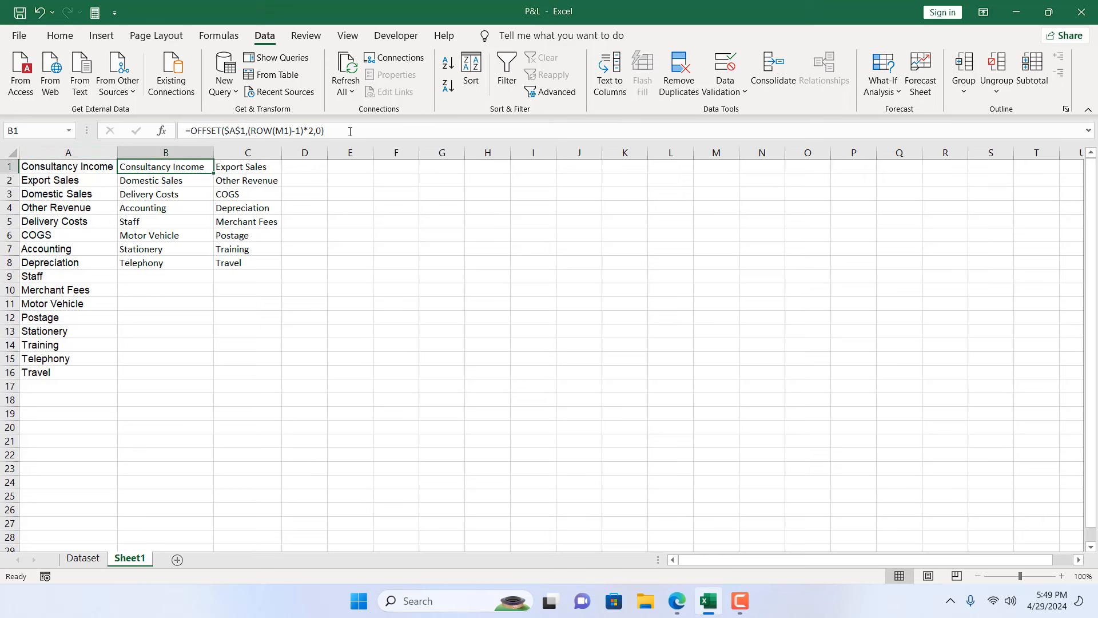
Compare the OFFSET and ROW formulas in B1 and C1 that start the two alternating account lists.
click(245, 167)
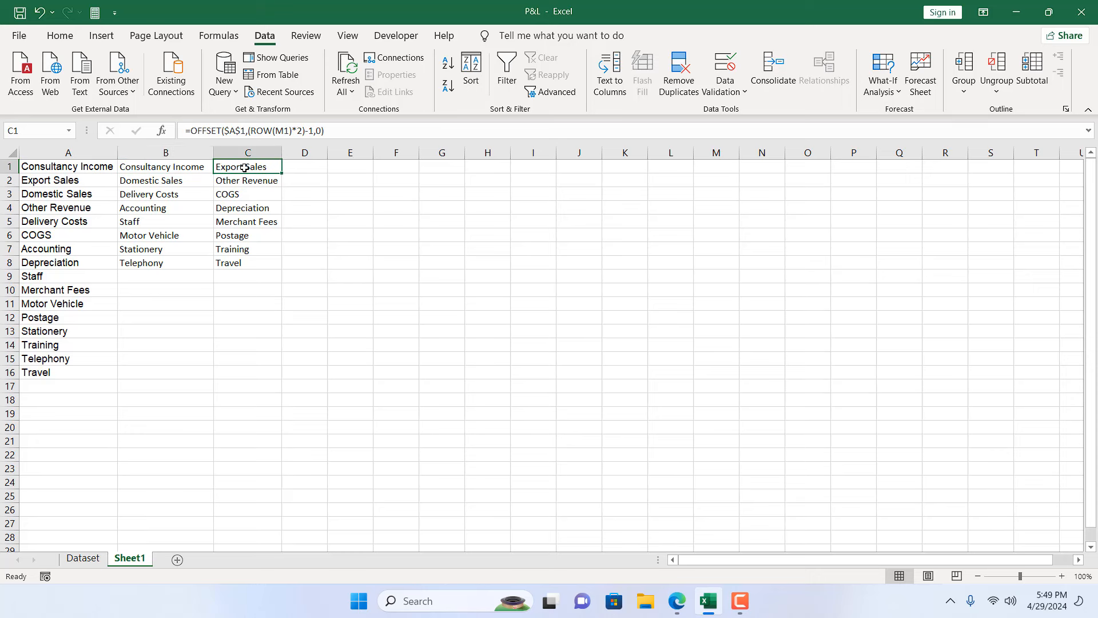
click(175, 166)
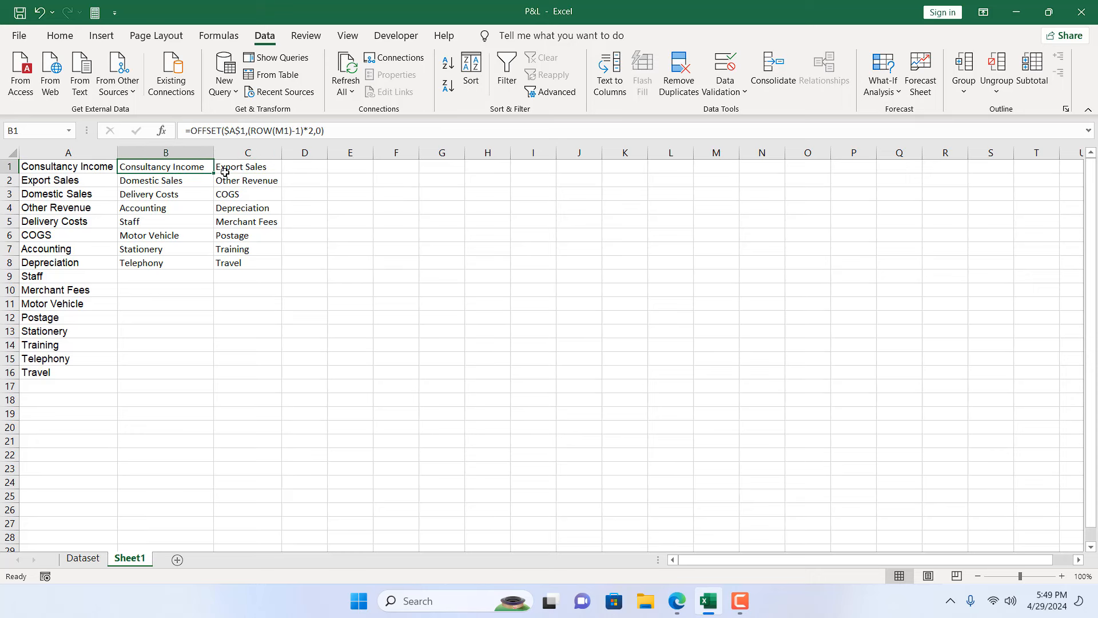
click(220, 169)
click(189, 170)
click(244, 168)
click(191, 166)
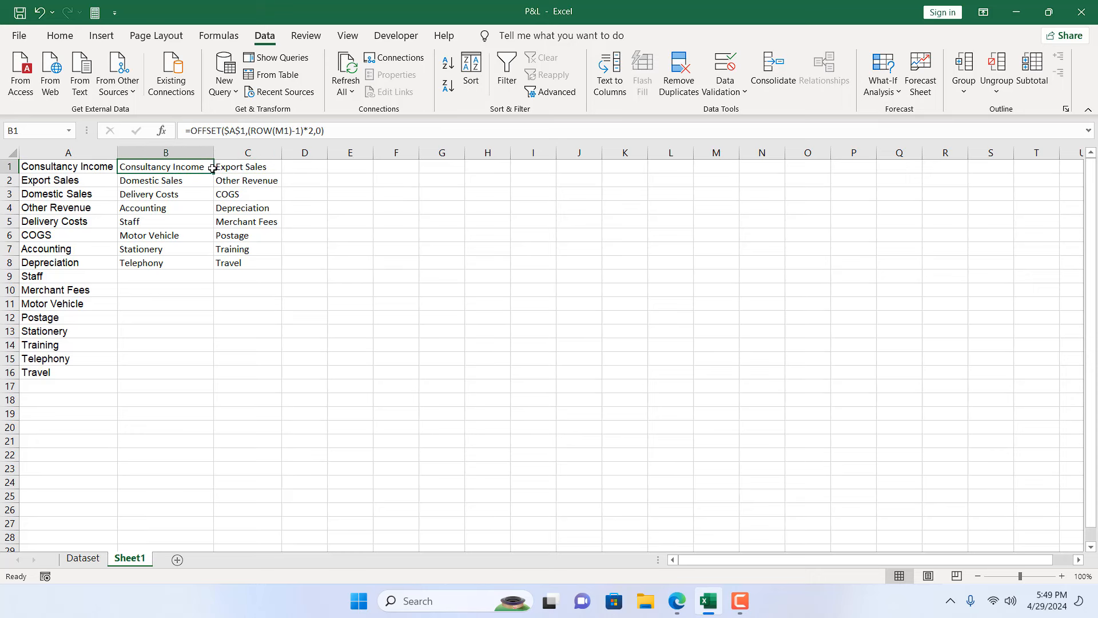
click(246, 171)
click(207, 167)
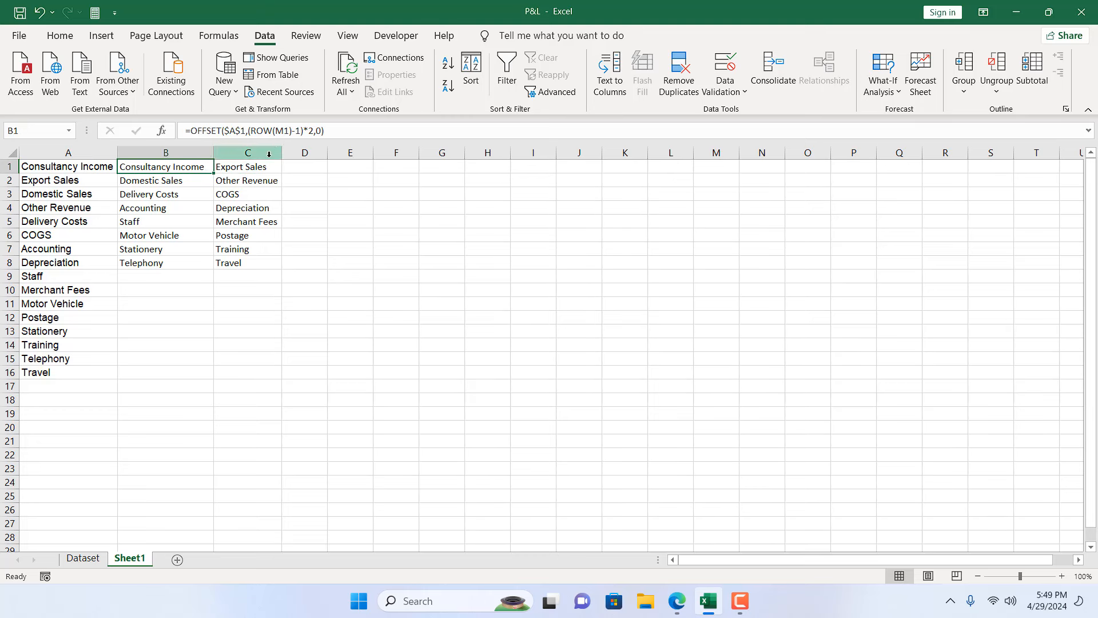
click(229, 166)
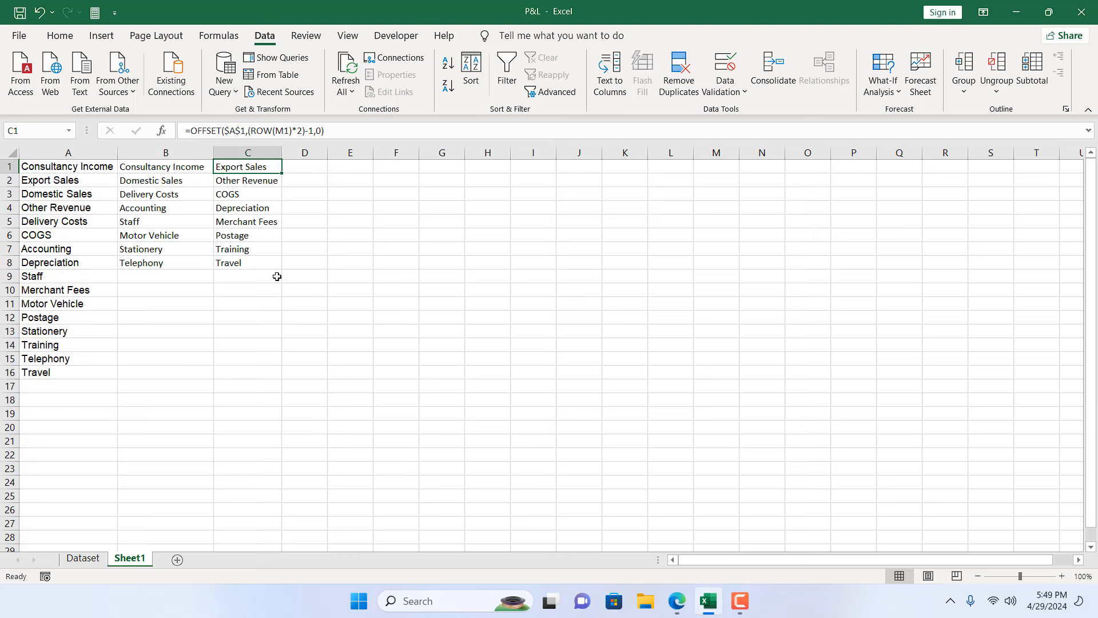